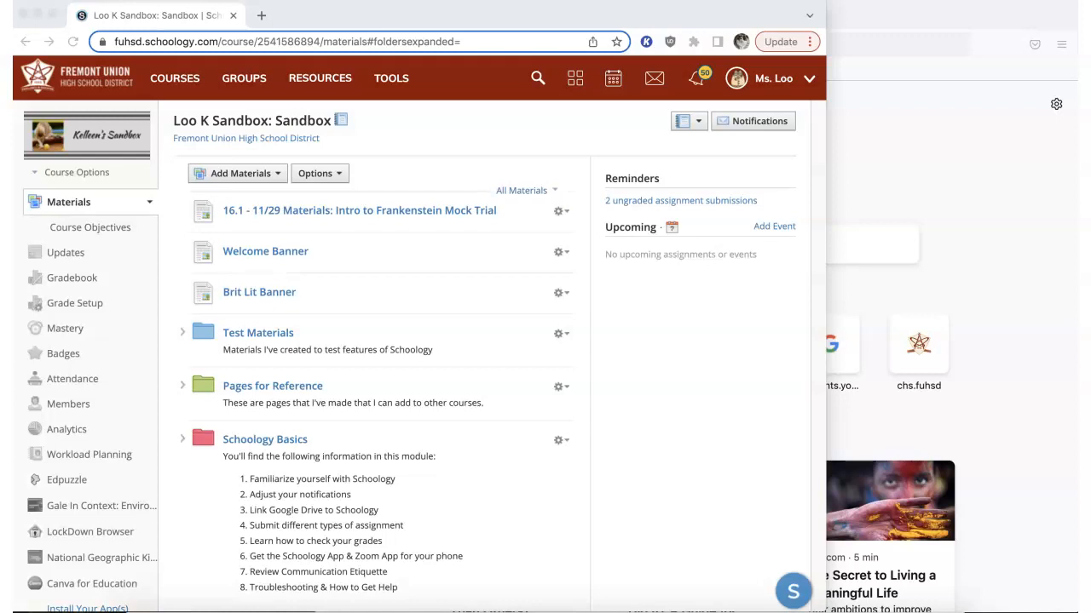
Step: Start a new assignment named Button Button Annotation Assignment and enter the bulleted Annotation List instructions as its description
{"action": "left_click", "coordinate": [271, 173]}
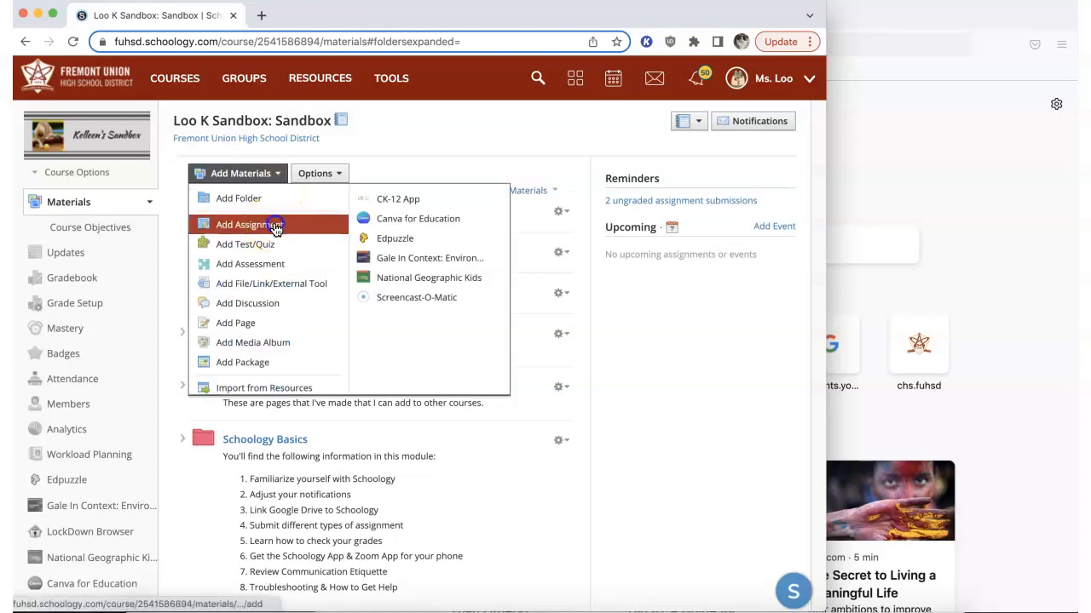
{"action": "left_click", "coordinate": [275, 226]}
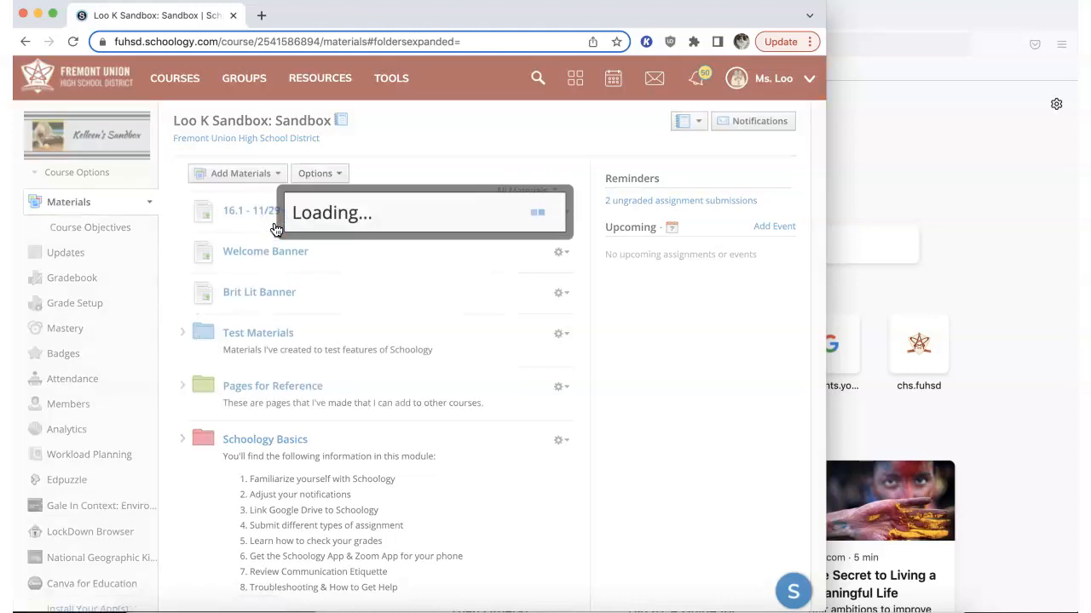
{"action": "type", "text": "Button Button Annotation Assignment"}
{"action": "left_click", "coordinate": [276, 234]}
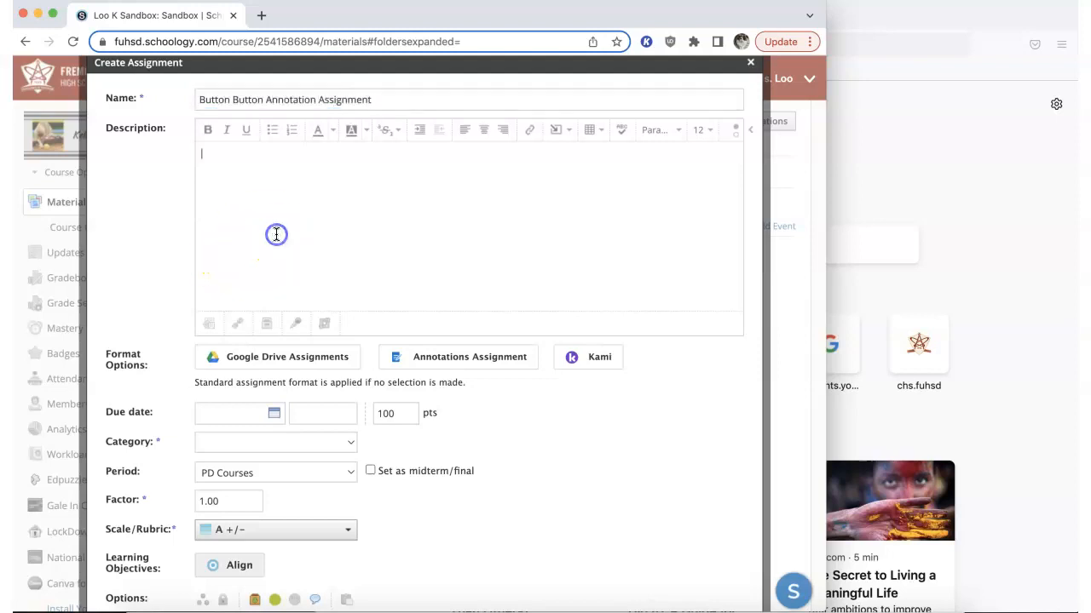
{"action": "type", "text": "Annotation List: Annotate for the following lit elements using a system that works for you.  I.D. the setting & make a note about what type of mood is being established with that setting I.D. the protagonist & antagonist(s) I.D. the main type of conflict (e.g. human v. human, human v. circumstance, etc.) I.D any moments of indirect characterization and make a note of what characteristic is being revealed"}
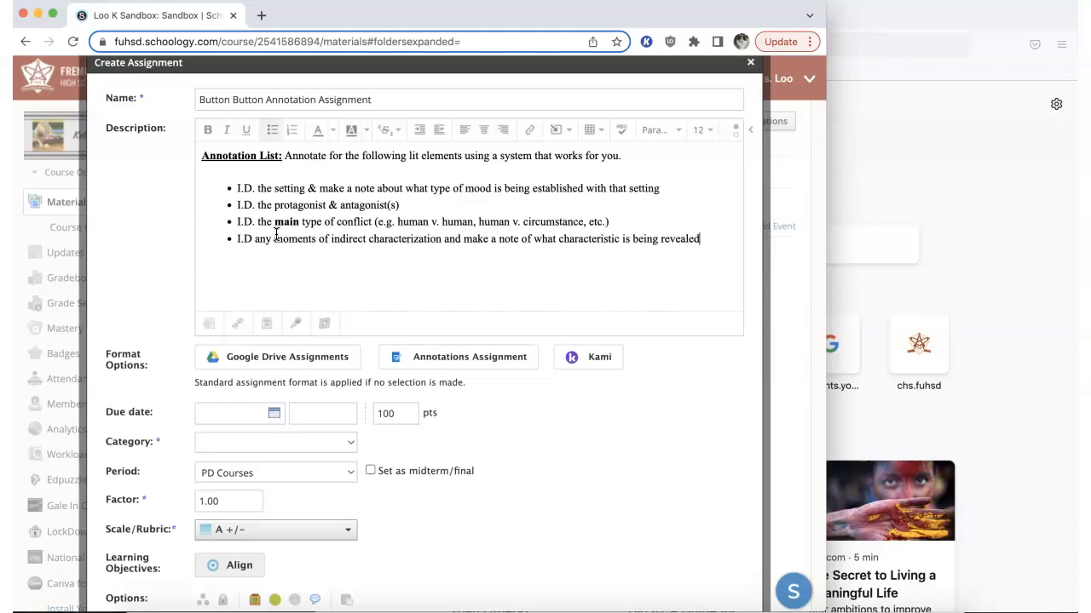
Step: Make it an Annotations Assignment using the file Button button w Annotation Key.pdf from the Desktop
{"action": "left_click", "coordinate": [481, 373]}
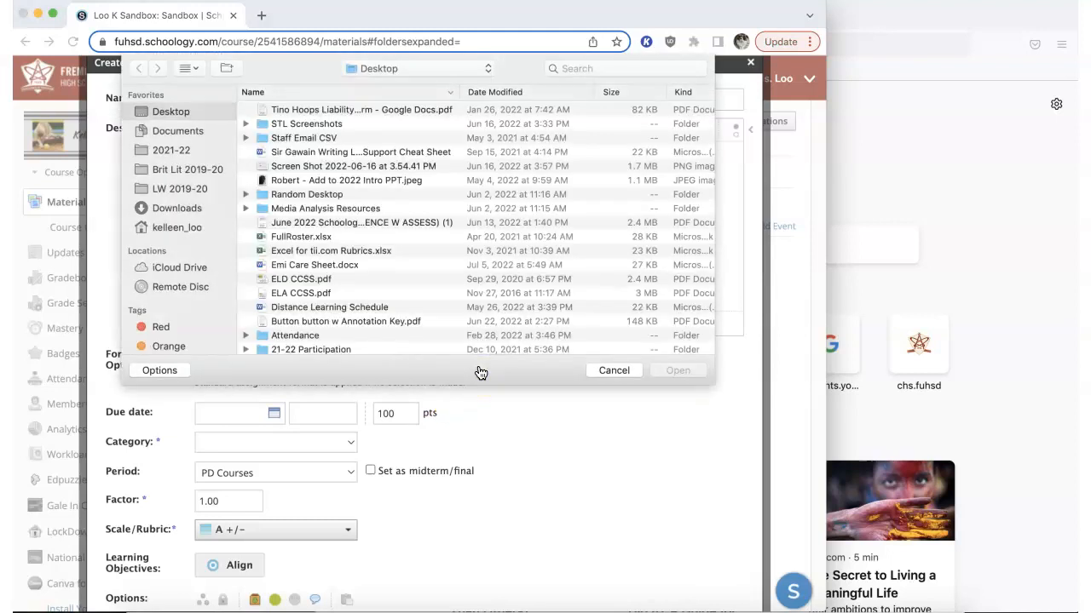
{"action": "scroll", "coordinate": [328, 171], "scroll_direction": "down", "scroll_amount": 1}
{"action": "scroll", "coordinate": [327, 178], "scroll_direction": "right", "scroll_amount": 1}
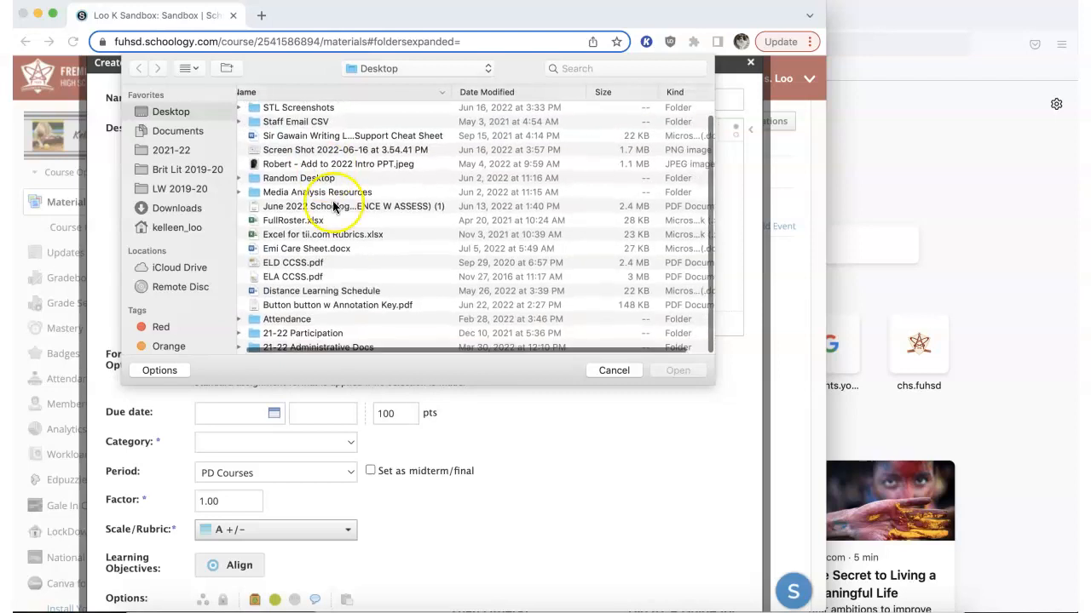
{"action": "left_click", "coordinate": [381, 306]}
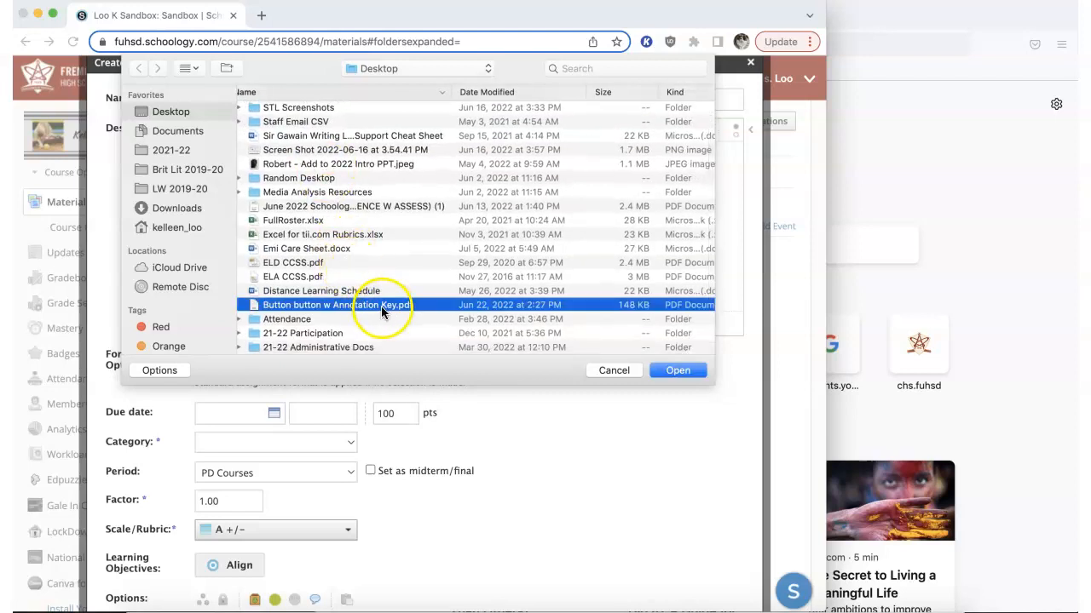
{"action": "left_click", "coordinate": [678, 371]}
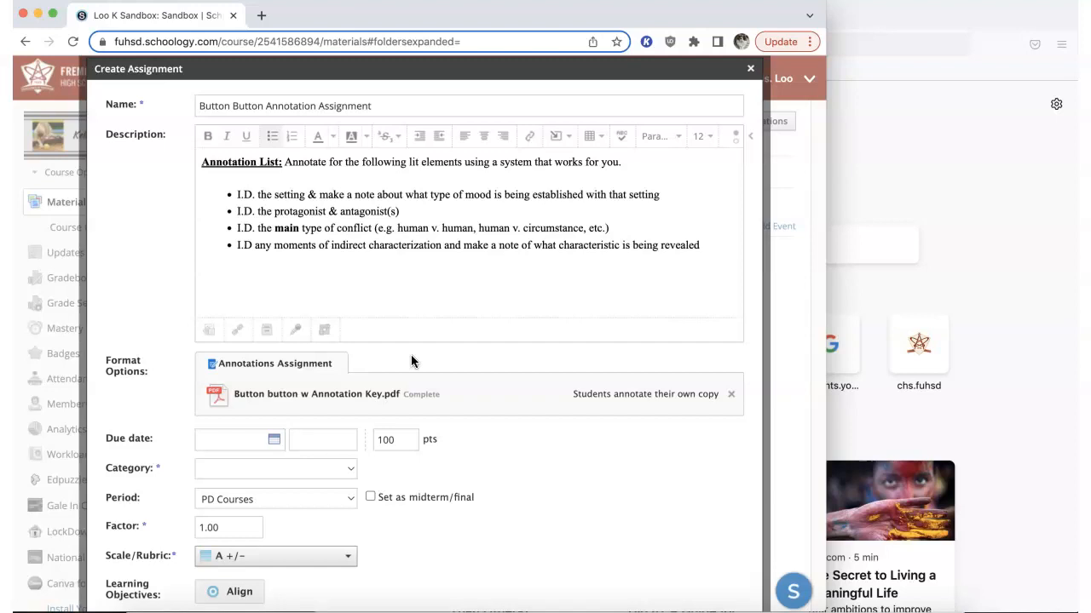
Step: Set the assignment's due date to 7/08/22 and its grading category to Reading
{"action": "scroll", "coordinate": [411, 361], "scroll_direction": "down", "scroll_amount": 1}
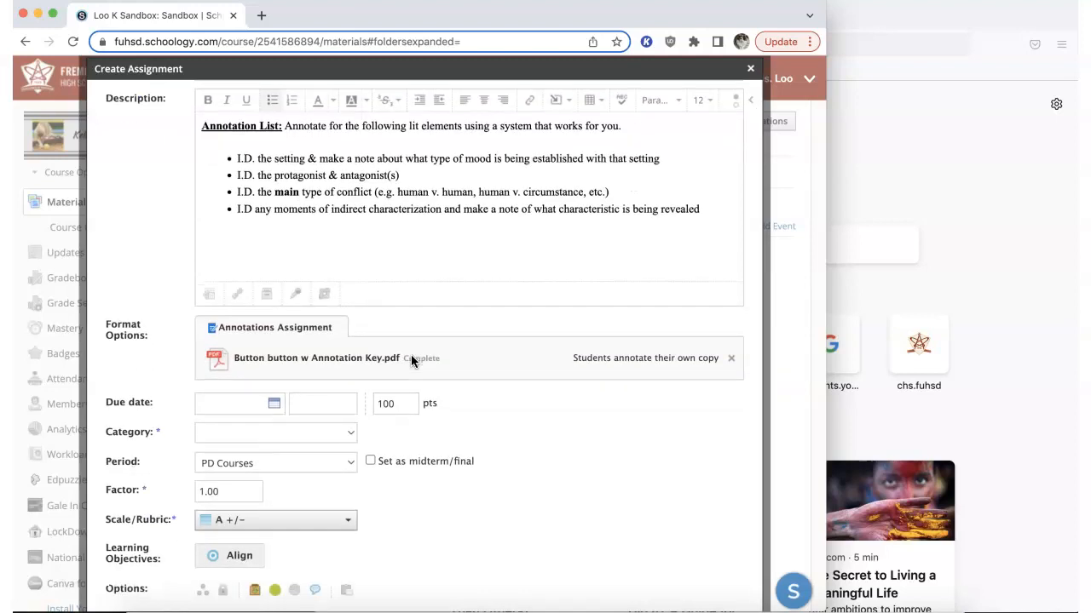
{"action": "left_click", "coordinate": [274, 403]}
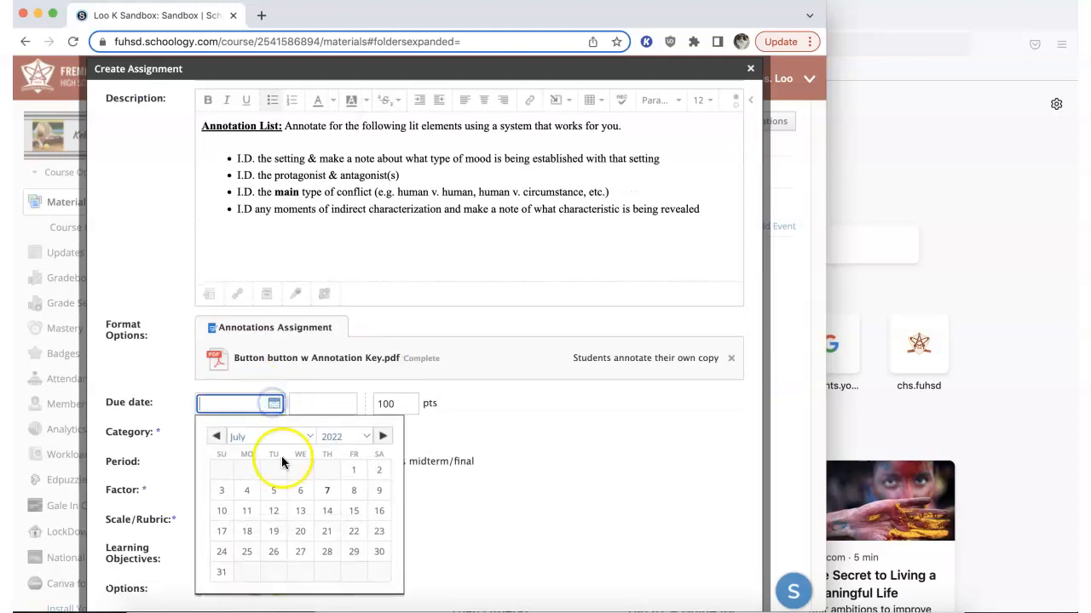
{"action": "left_click", "coordinate": [357, 498]}
{"action": "left_click", "coordinate": [333, 421]}
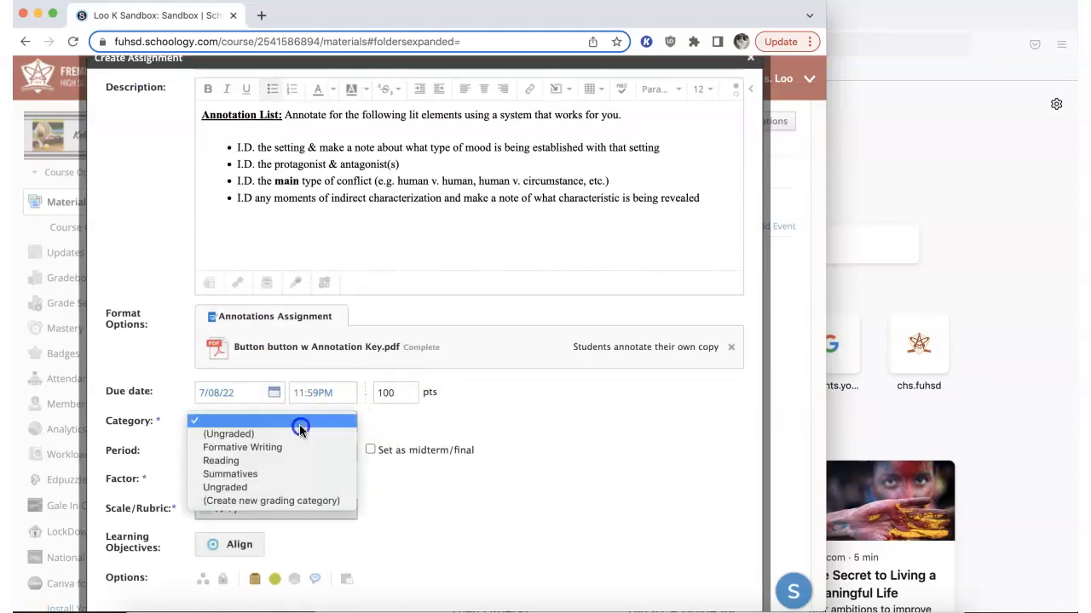
{"action": "left_click", "coordinate": [298, 460]}
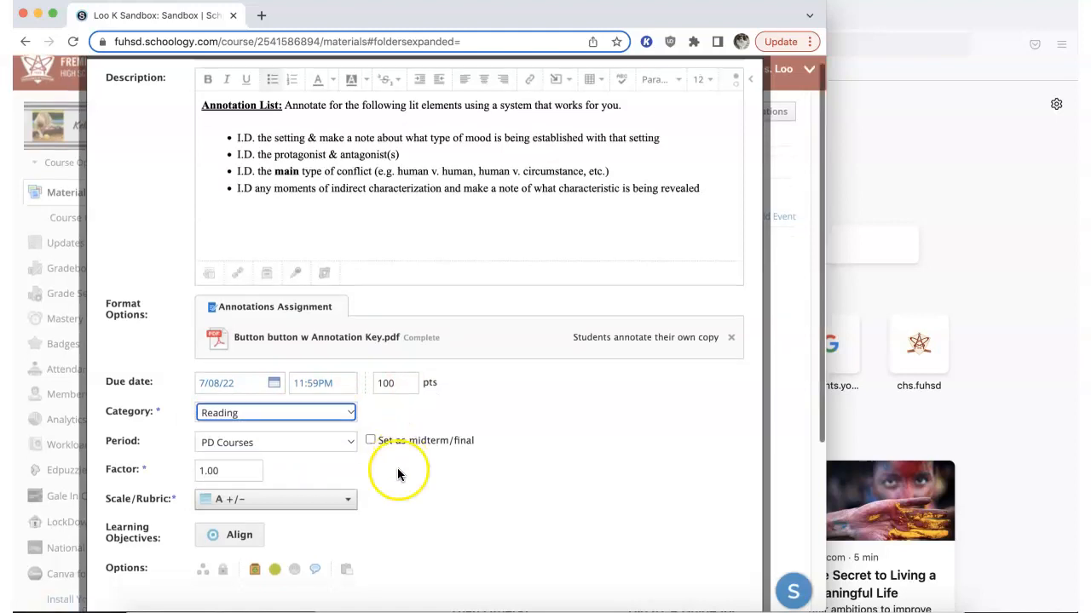
Step: Turn off comments for the assignment and choose Annotation Rubric as its grading scale
{"action": "scroll", "coordinate": [317, 512], "scroll_direction": "down", "scroll_amount": 2}
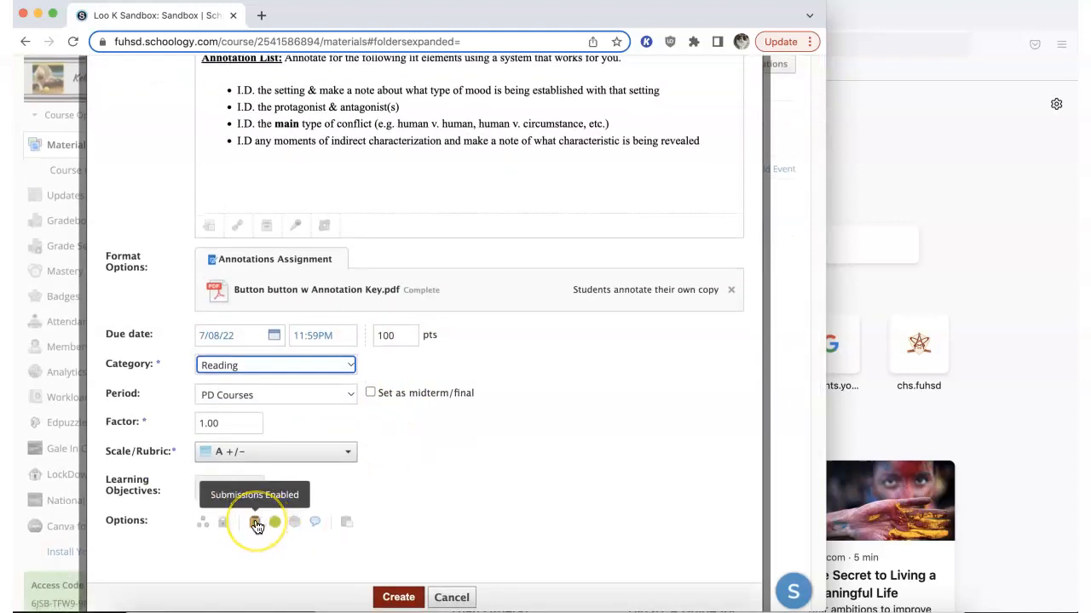
{"action": "left_click", "coordinate": [316, 524]}
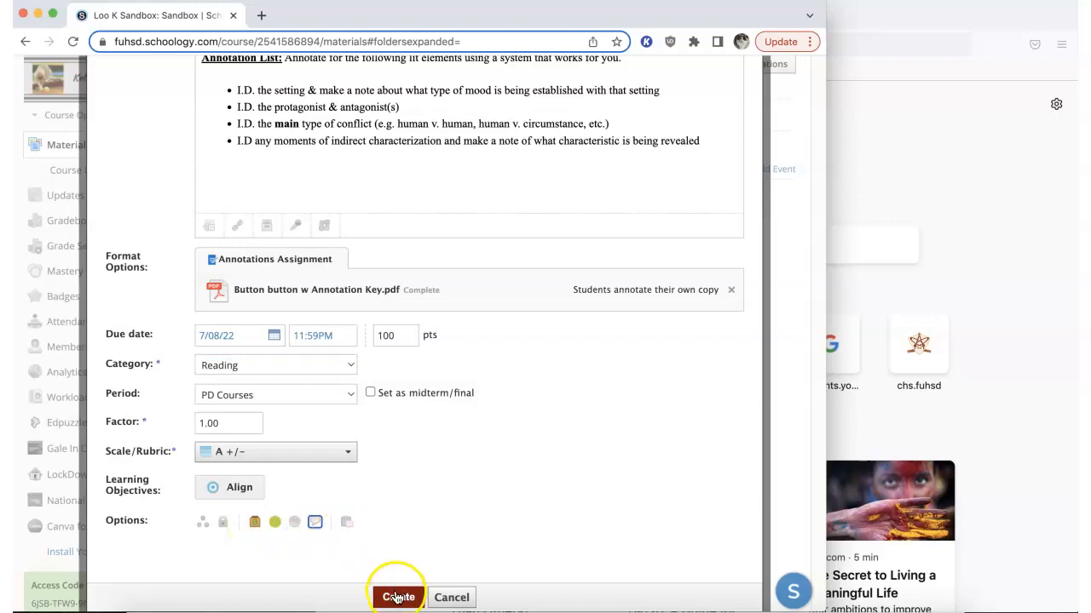
{"action": "scroll", "coordinate": [420, 514], "scroll_direction": "down", "scroll_amount": 2}
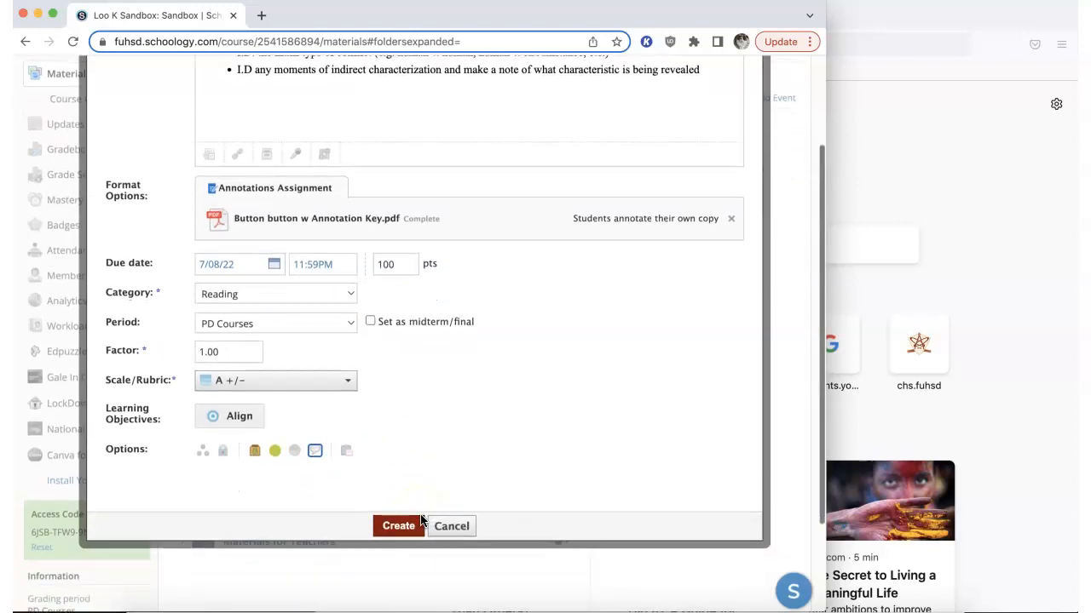
{"action": "left_click", "coordinate": [352, 381]}
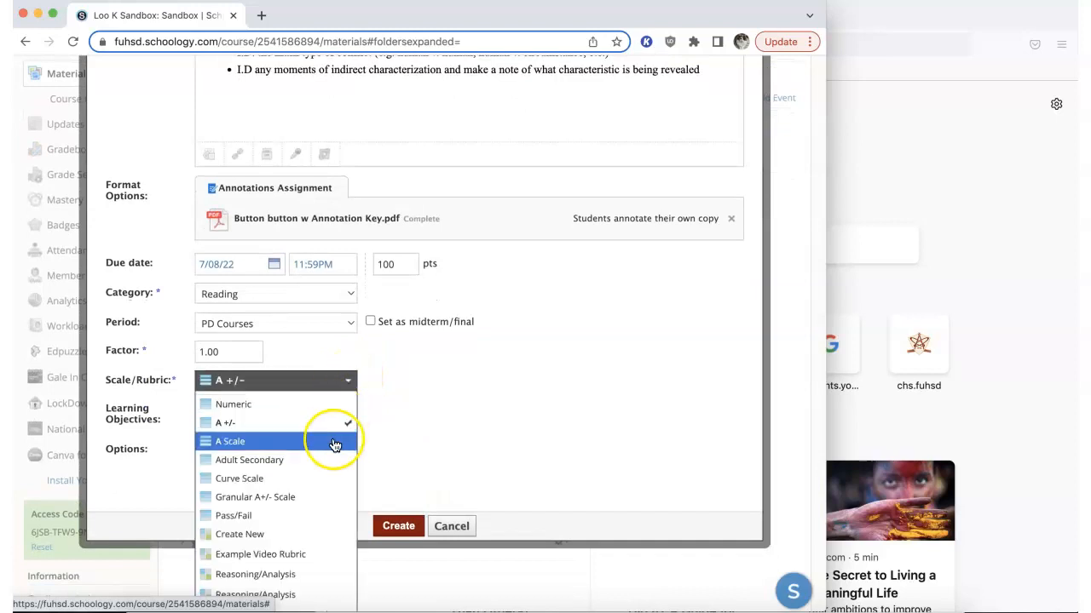
{"action": "scroll", "coordinate": [335, 446], "scroll_direction": "down", "scroll_amount": 3}
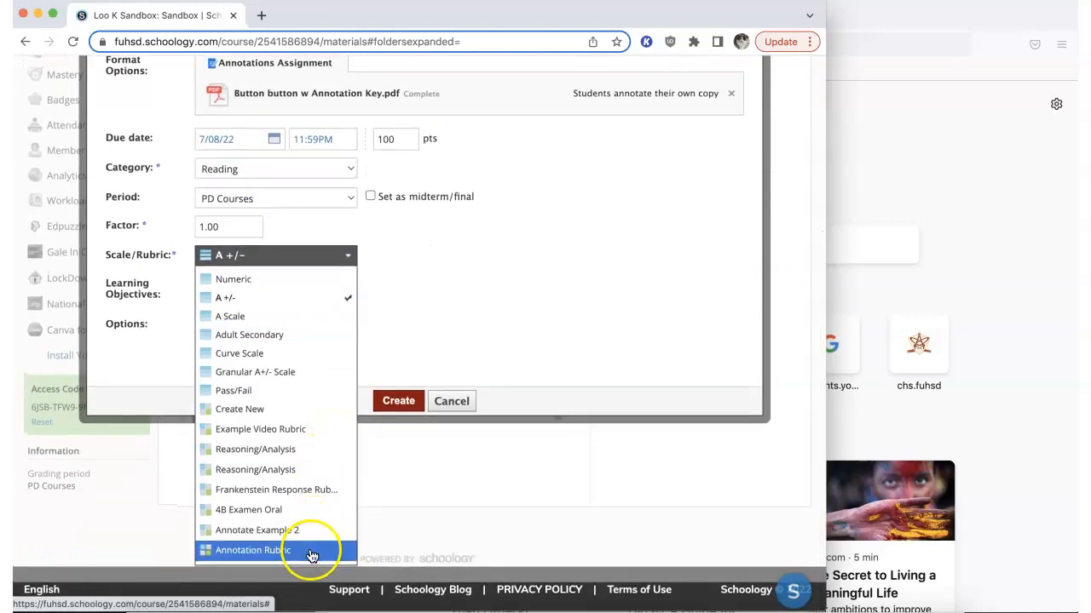
{"action": "left_click", "coordinate": [341, 549]}
{"action": "scroll", "coordinate": [450, 442], "scroll_direction": "down", "scroll_amount": 3}
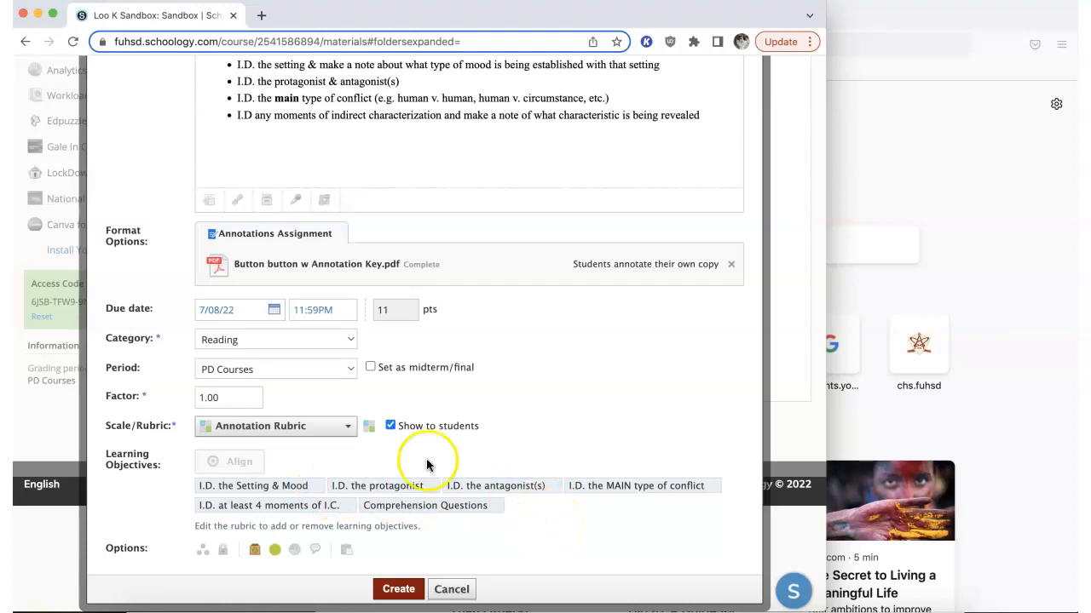
Step: Create the assignment with its rubric hidden from students and open its page from the course materials
{"action": "left_click", "coordinate": [390, 426]}
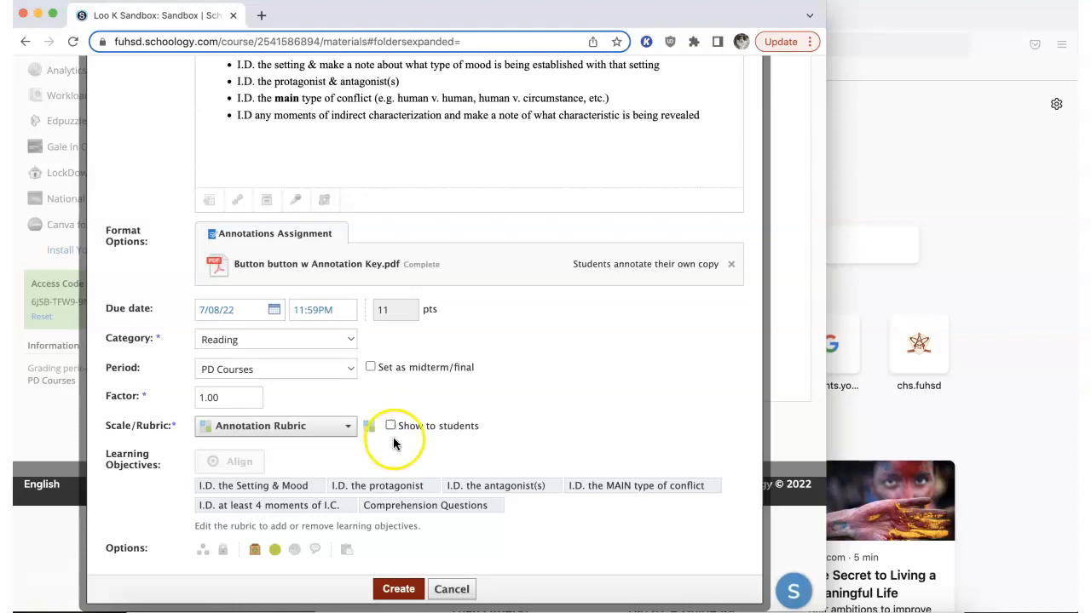
{"action": "left_click", "coordinate": [397, 588]}
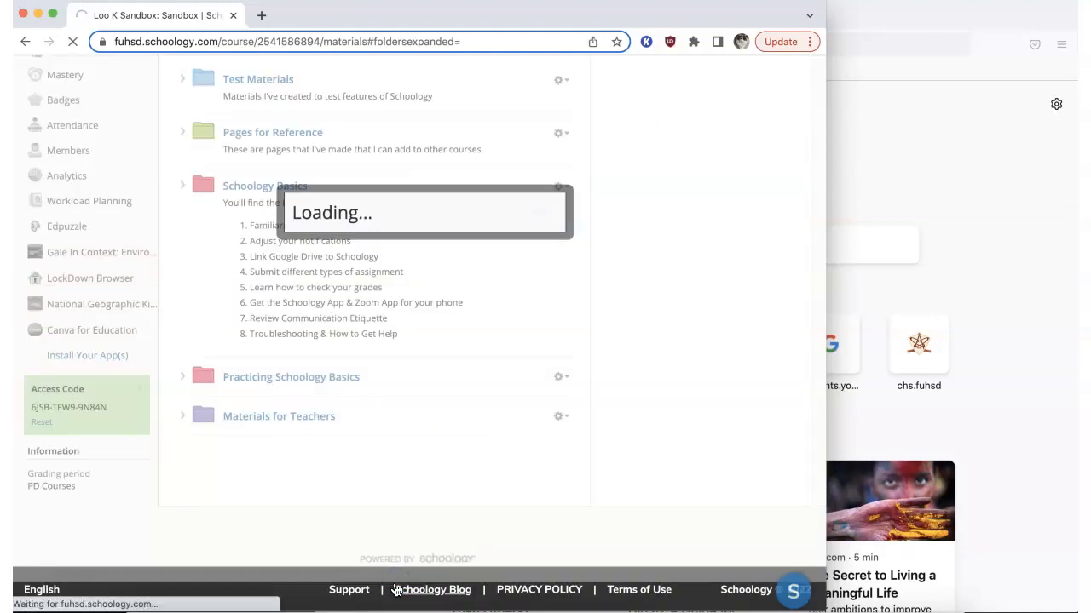
{"action": "scroll", "coordinate": [443, 426], "scroll_direction": "down", "scroll_amount": 3}
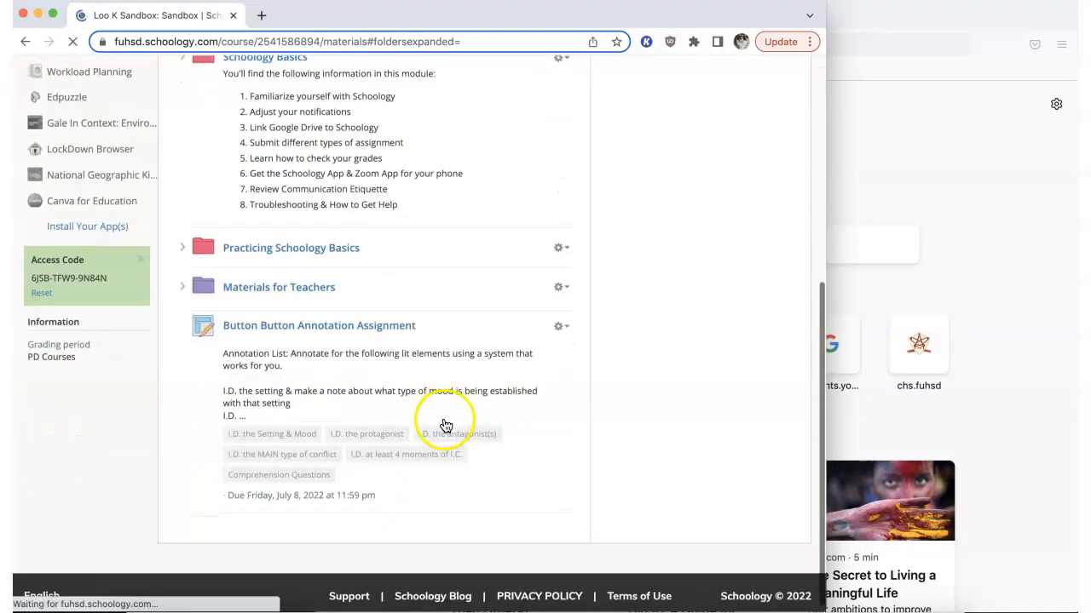
{"action": "left_click", "coordinate": [327, 328]}
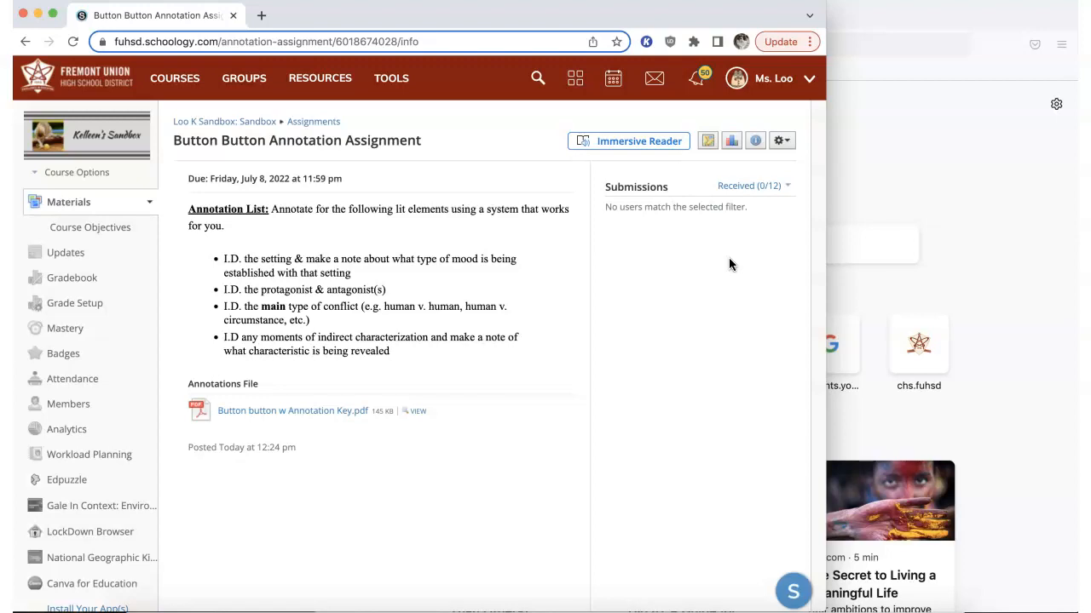
Step: Switch to Firefox and sign in to the district's Schoology site with the student Google account
{"action": "left_click", "coordinate": [883, 185]}
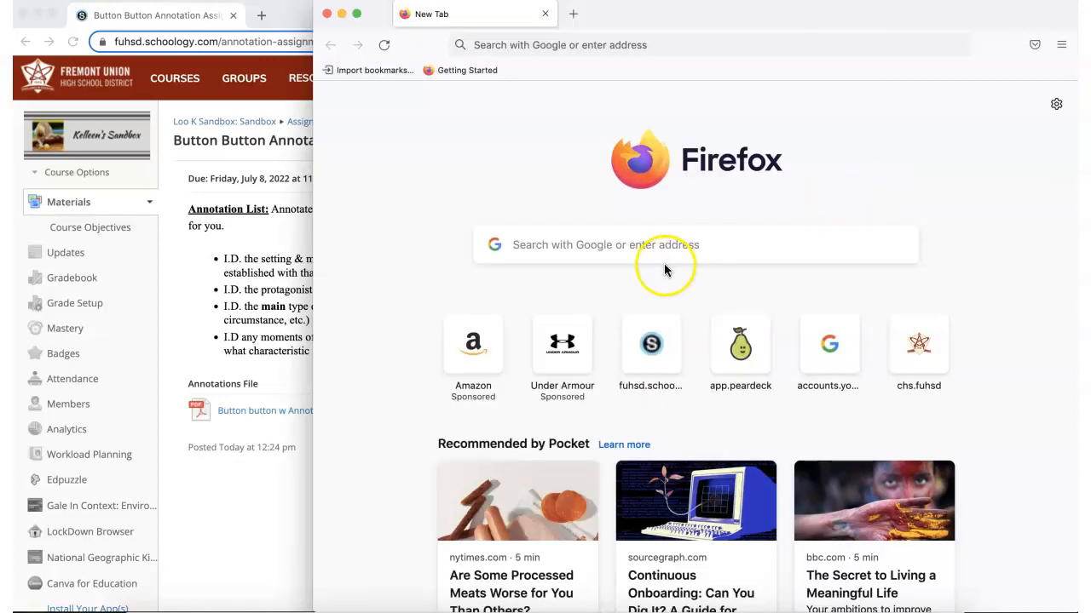
{"action": "left_click", "coordinate": [631, 351]}
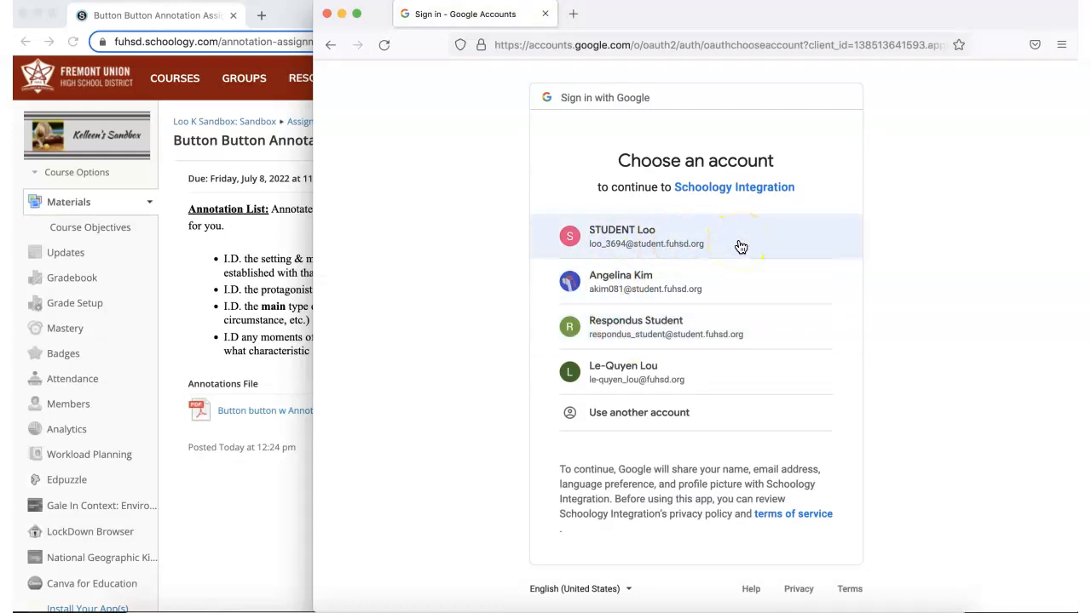
{"action": "left_click", "coordinate": [740, 248]}
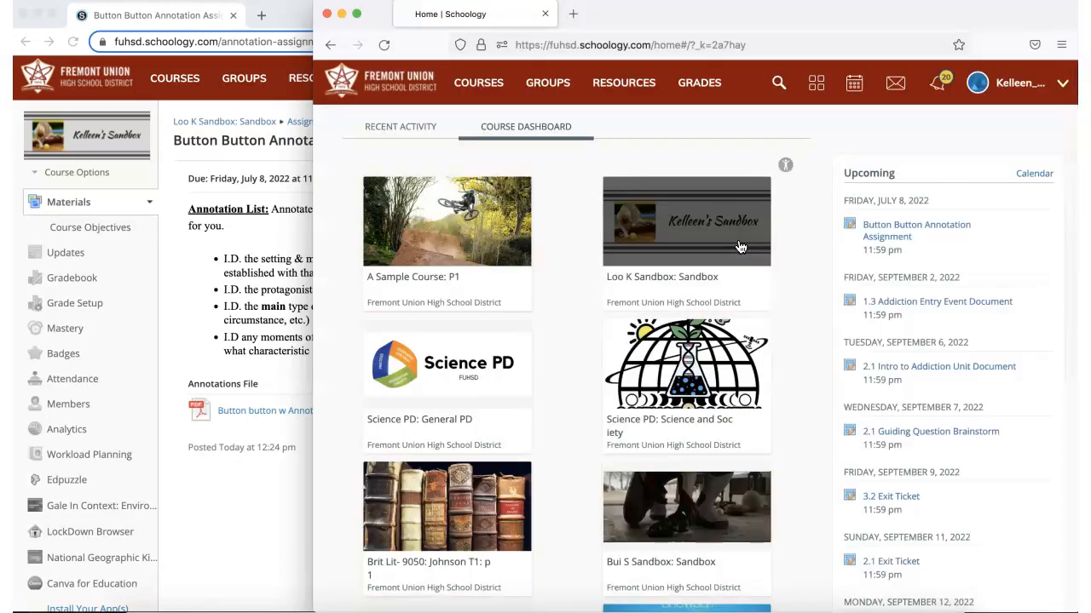
Step: Open the Button Button Annotation Assignment from the Sandbox course as the student and start it
{"action": "left_click", "coordinate": [741, 247]}
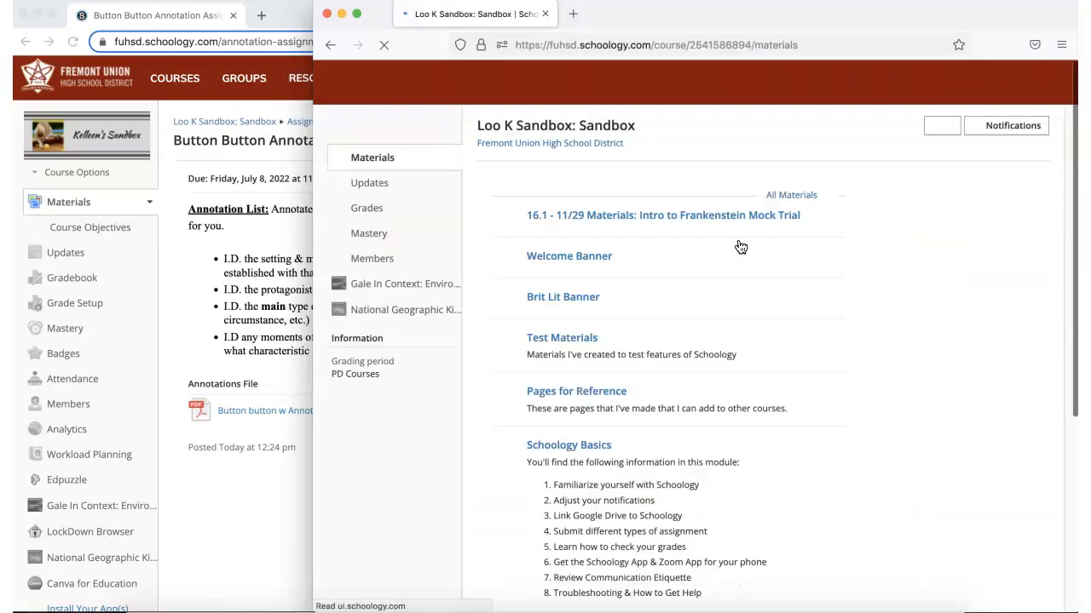
{"action": "scroll", "coordinate": [741, 247], "scroll_direction": "down", "scroll_amount": 8}
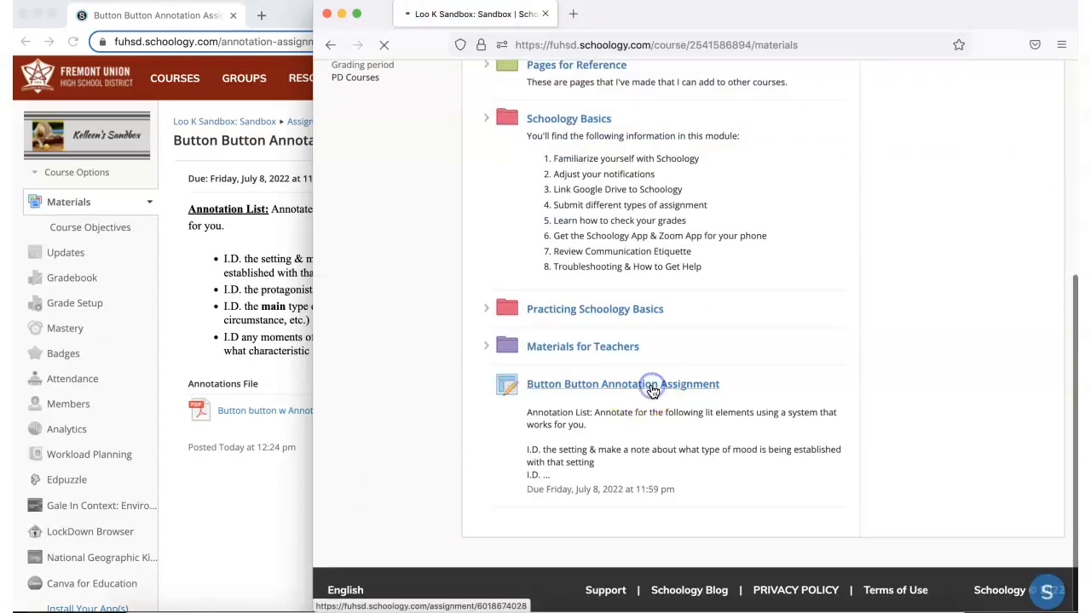
{"action": "left_click", "coordinate": [652, 386]}
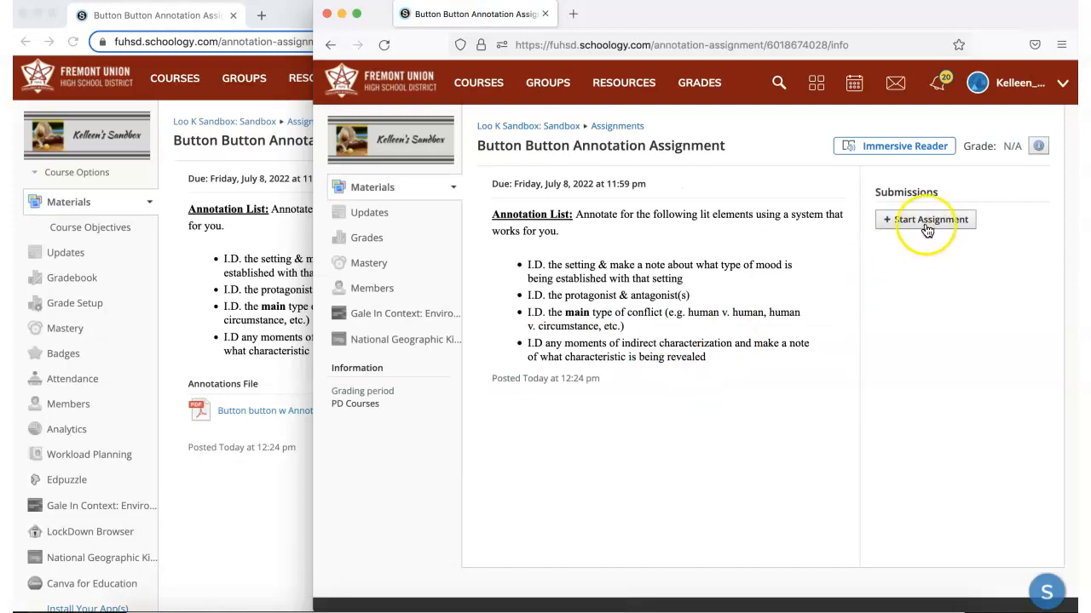
{"action": "left_click", "coordinate": [926, 230]}
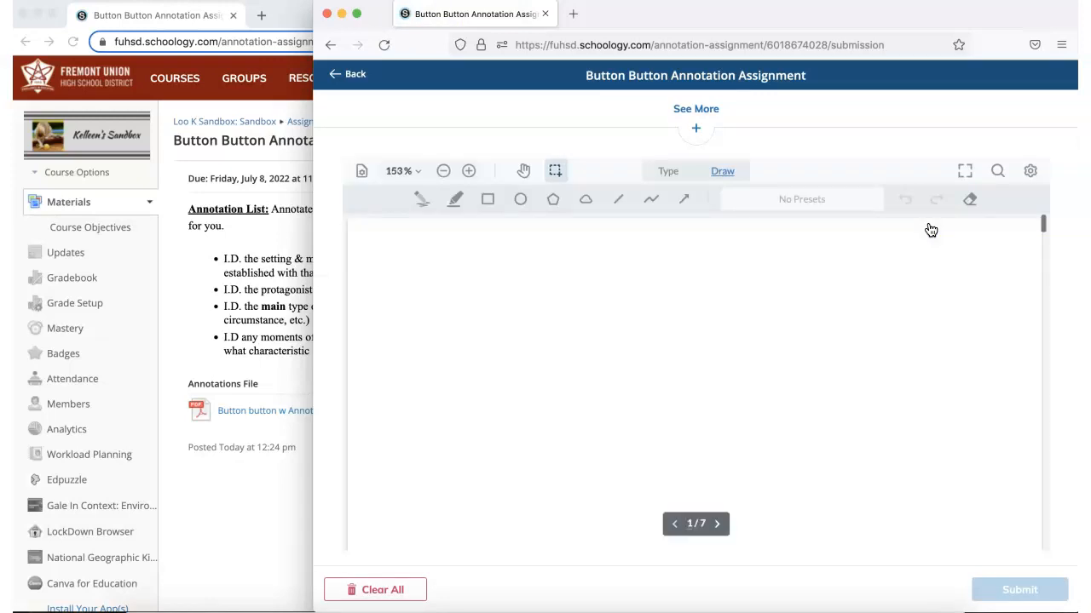
Step: Expand the assignment instructions and look through the pages of the story document
{"action": "left_click", "coordinate": [695, 129]}
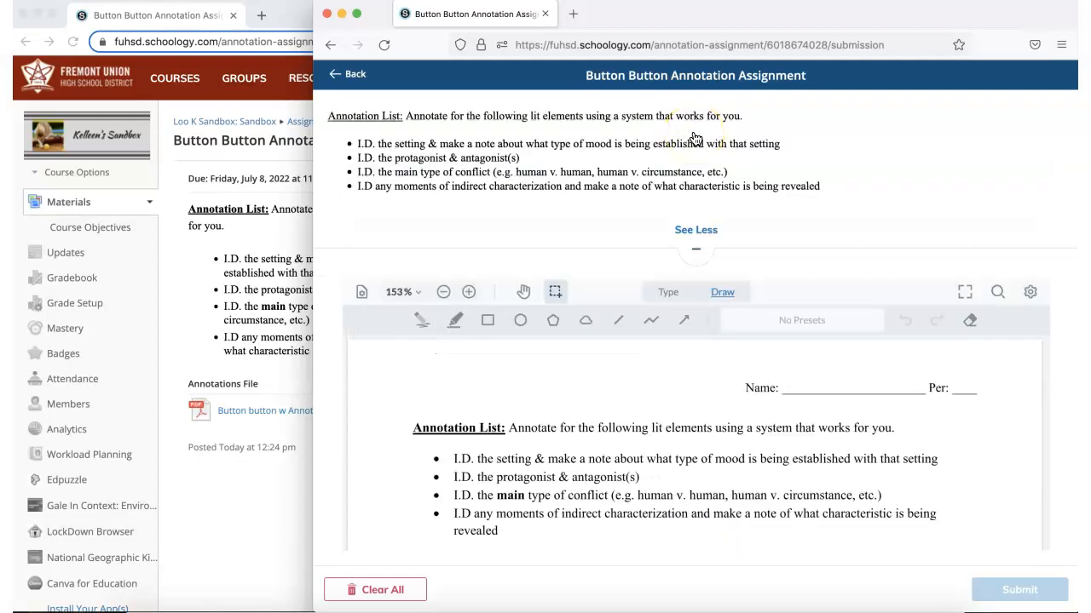
{"action": "scroll", "coordinate": [685, 405], "scroll_direction": "down", "scroll_amount": 10}
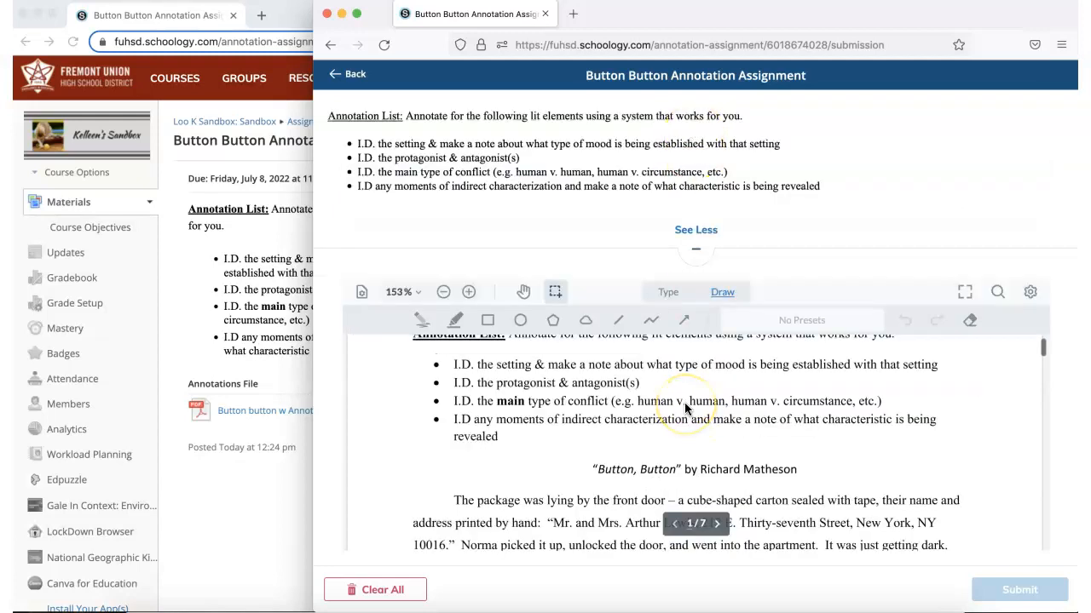
{"action": "scroll", "coordinate": [684, 402], "scroll_direction": "down", "scroll_amount": 5}
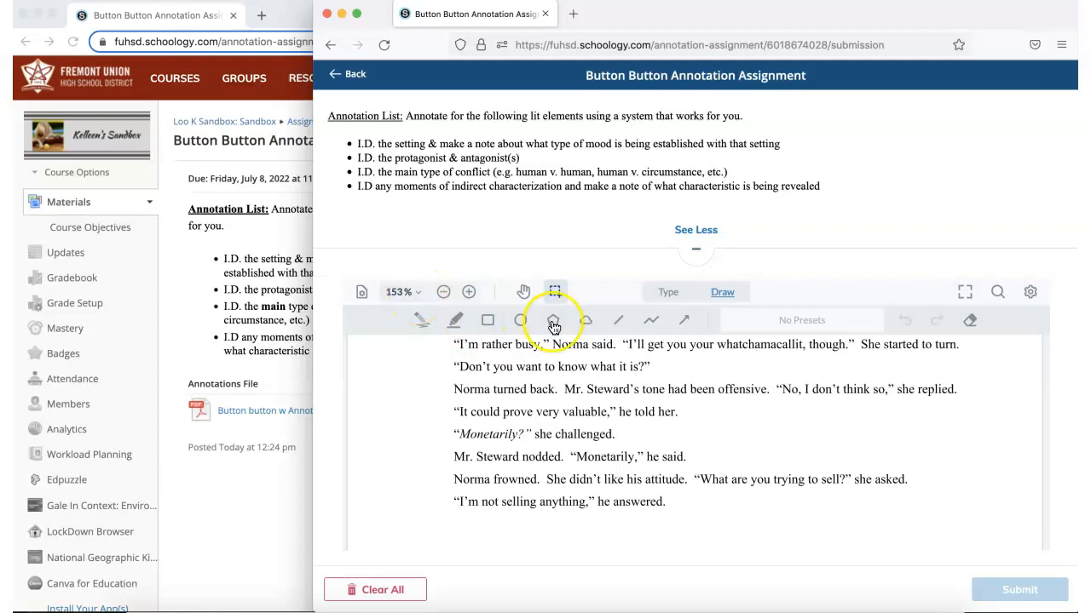
Step: Show the document search in the annotation viewer and switch the viewer to dark mode
{"action": "left_click", "coordinate": [997, 292]}
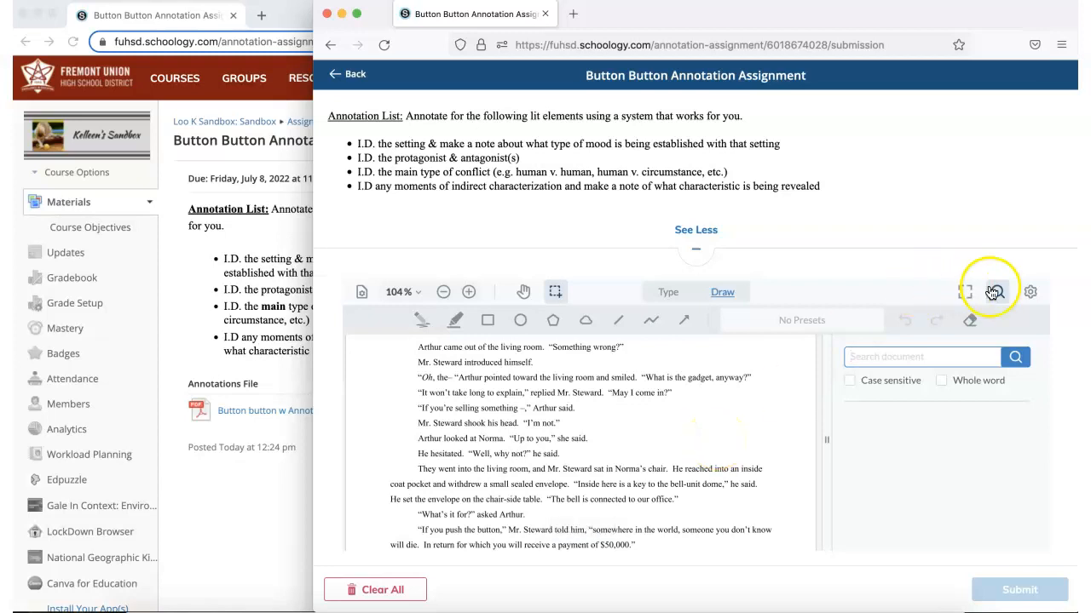
{"action": "left_click", "coordinate": [1031, 291]}
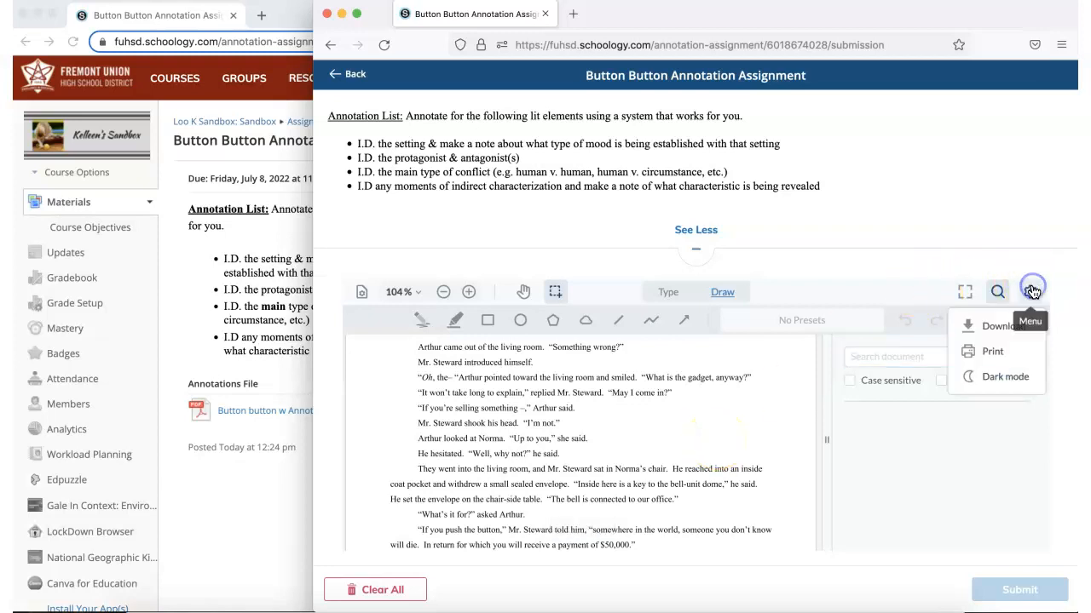
{"action": "left_click", "coordinate": [1027, 377]}
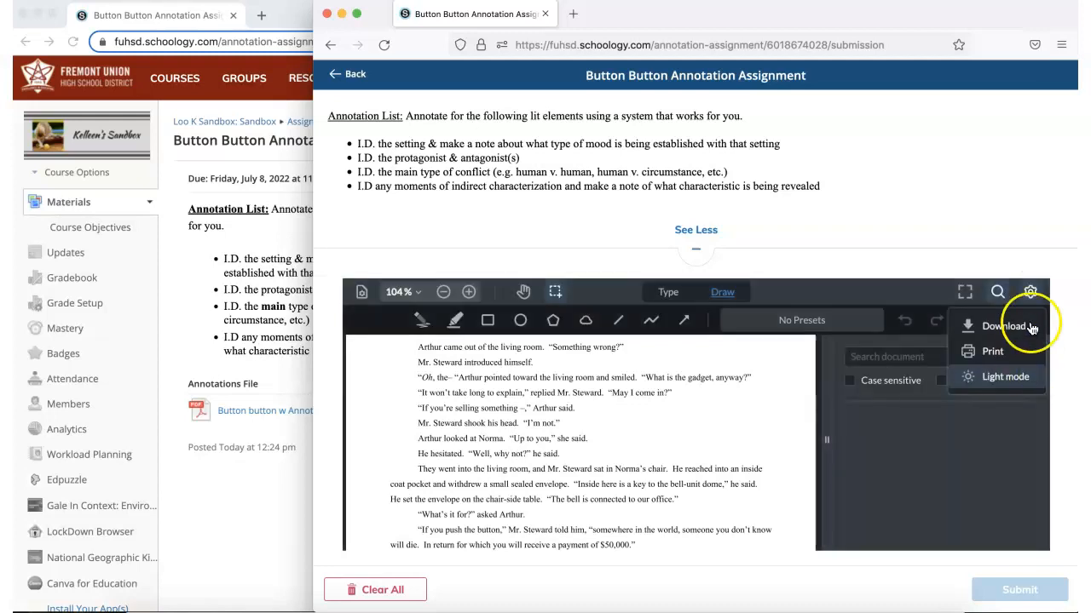
Step: Return the annotation viewer to light mode, close the document search and go back to the first page
{"action": "left_click", "coordinate": [1027, 377]}
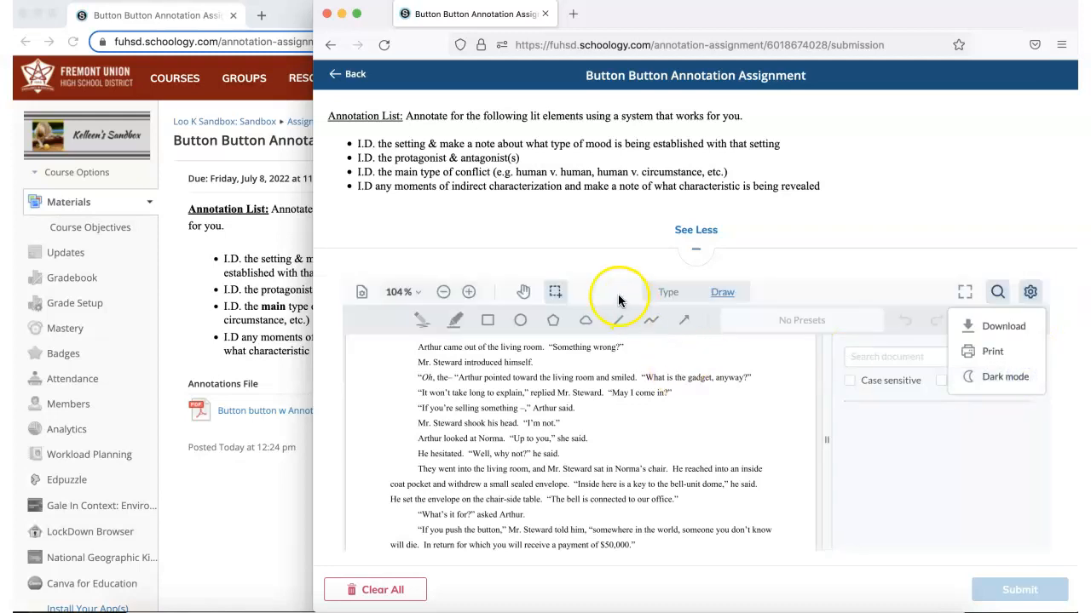
{"action": "left_click", "coordinate": [998, 291]}
{"action": "scroll", "coordinate": [728, 435], "scroll_direction": "up", "scroll_amount": 10}
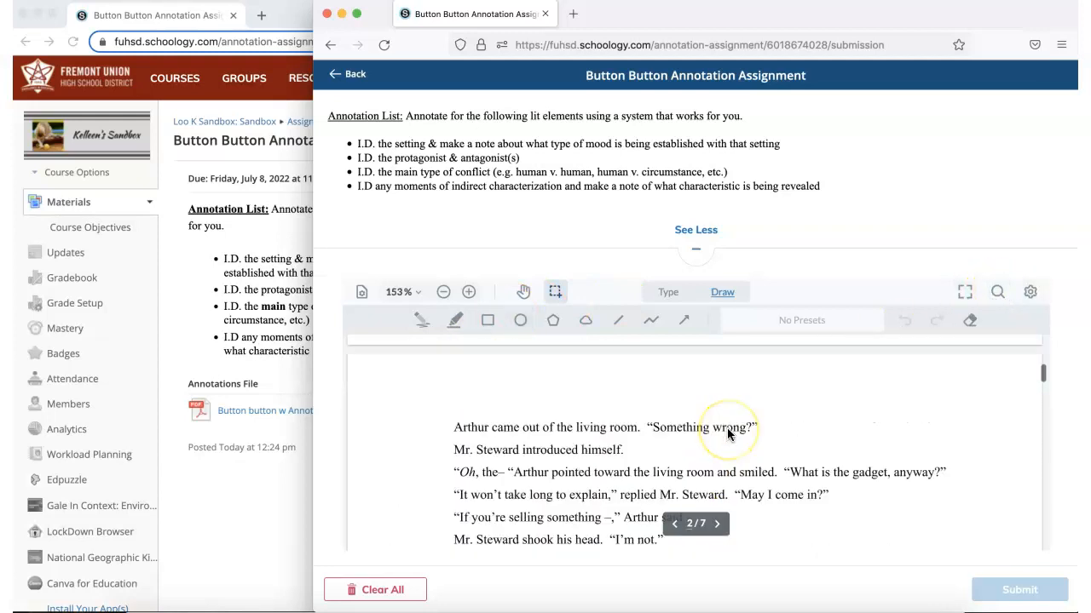
{"action": "scroll", "coordinate": [727, 430], "scroll_direction": "down", "scroll_amount": 1}
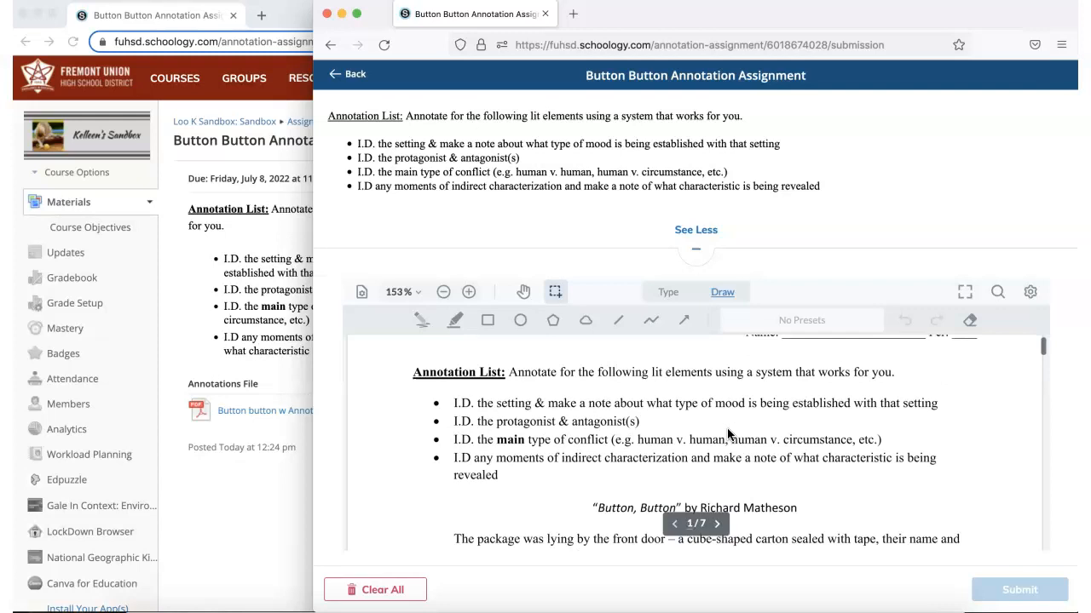
Step: Highlight the start of the first annotation bullet in green and view the highlight colour and transparency options
{"action": "left_click", "coordinate": [663, 293]}
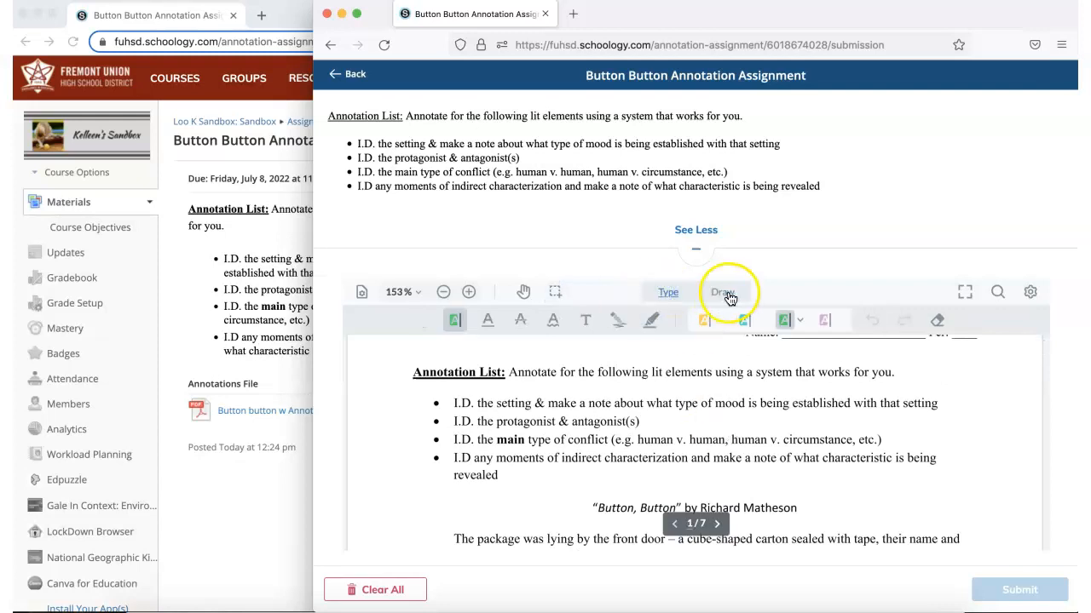
{"action": "left_click", "coordinate": [668, 291]}
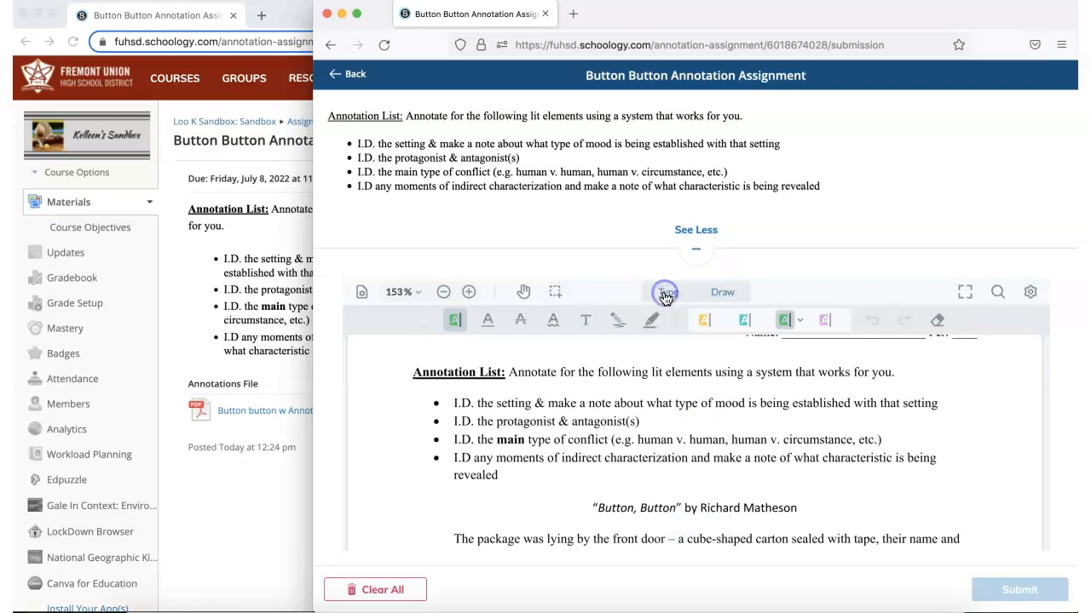
{"action": "left_click_drag", "start_coordinate": [444, 403], "coordinate": [559, 403]}
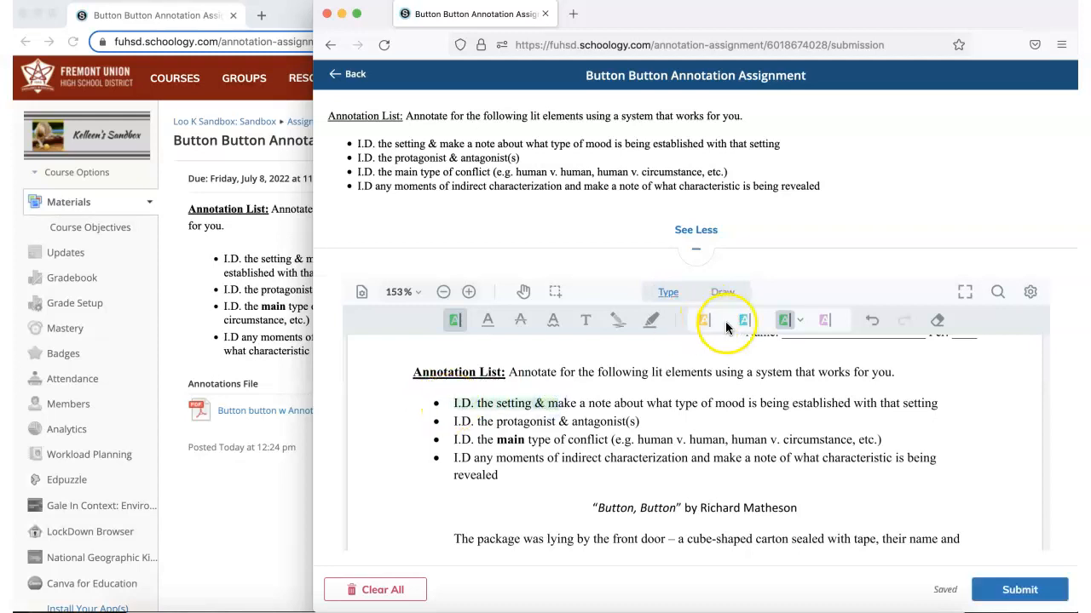
{"action": "left_click", "coordinate": [795, 319]}
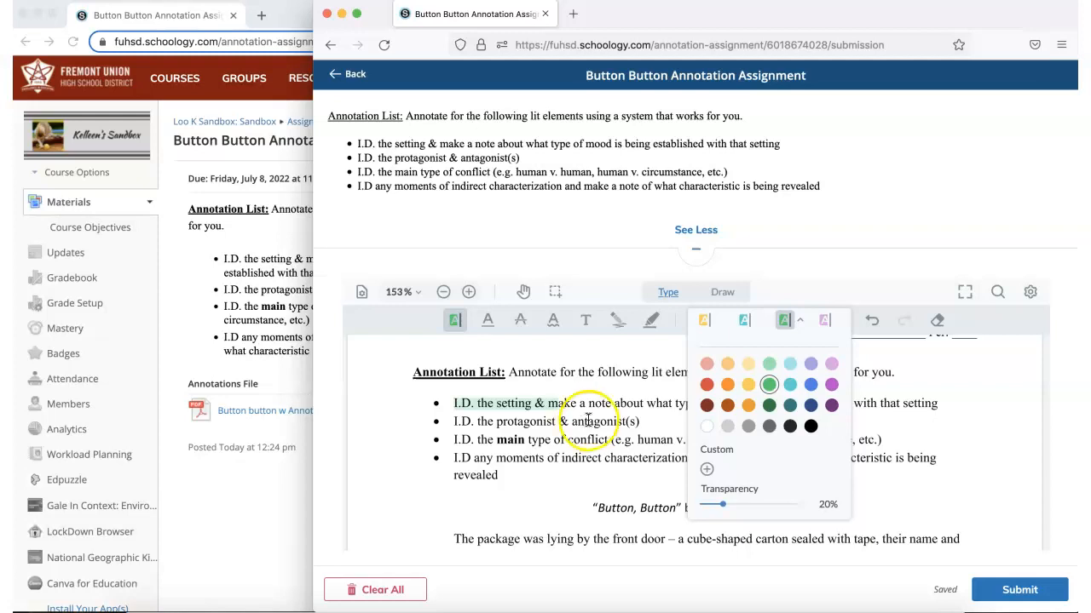
{"action": "left_click", "coordinate": [589, 421]}
Step: Underline the start of the second bullet, strike out the start of the third and add a squiggly underline to the fourth
{"action": "left_click", "coordinate": [487, 319]}
{"action": "left_click_drag", "start_coordinate": [460, 412], "coordinate": [583, 421]}
{"action": "left_click", "coordinate": [518, 319]}
{"action": "left_click_drag", "start_coordinate": [454, 439], "coordinate": [564, 439]}
{"action": "left_click", "coordinate": [555, 322]}
{"action": "left_click_drag", "start_coordinate": [454, 458], "coordinate": [558, 458]}
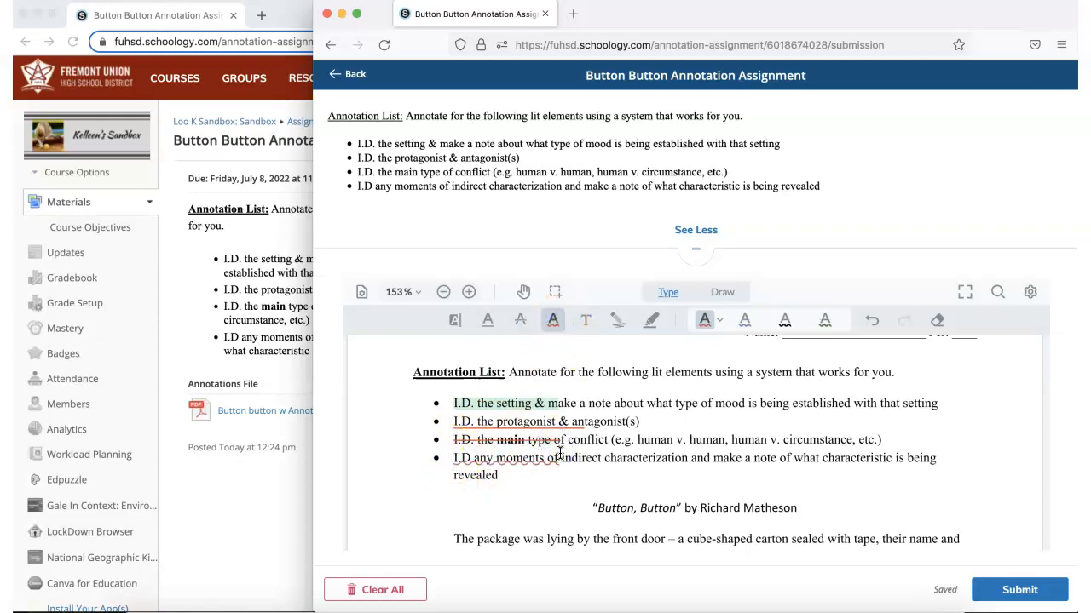
Step: Undo the squiggly underline and strikeout, and erase the underline and green highlight from the first two bullets
{"action": "left_click", "coordinate": [868, 321]}
{"action": "left_click", "coordinate": [868, 321]}
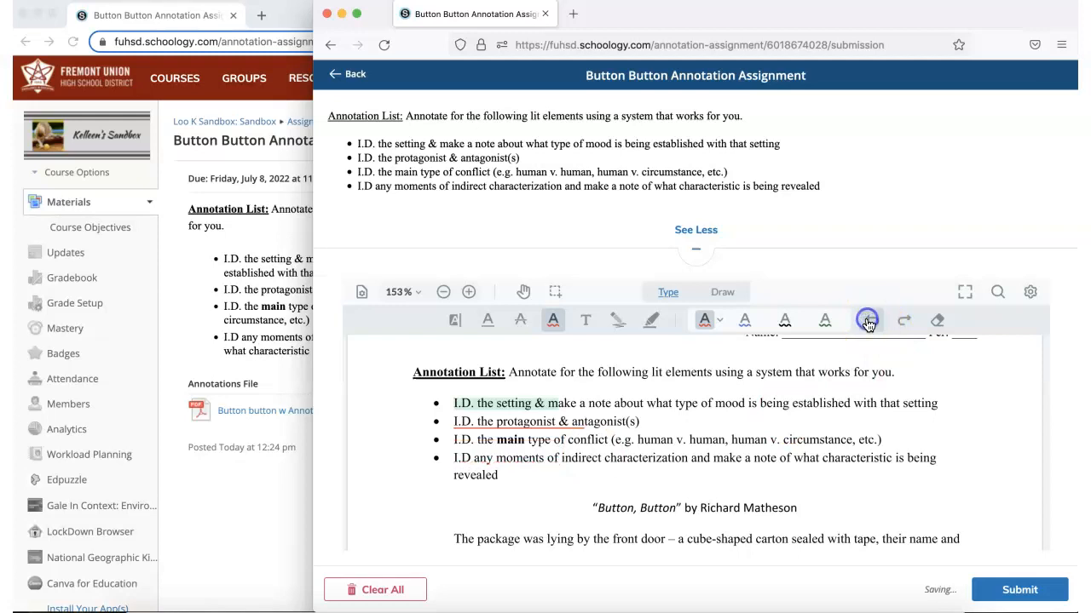
{"action": "left_click", "coordinate": [937, 320]}
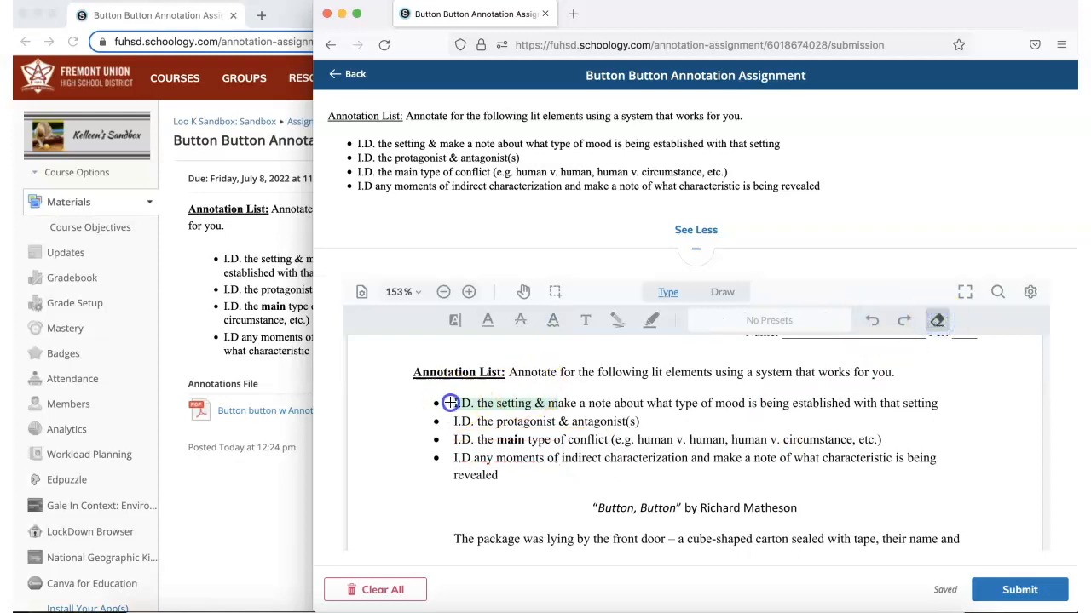
{"action": "left_click_drag", "start_coordinate": [451, 403], "coordinate": [559, 407]}
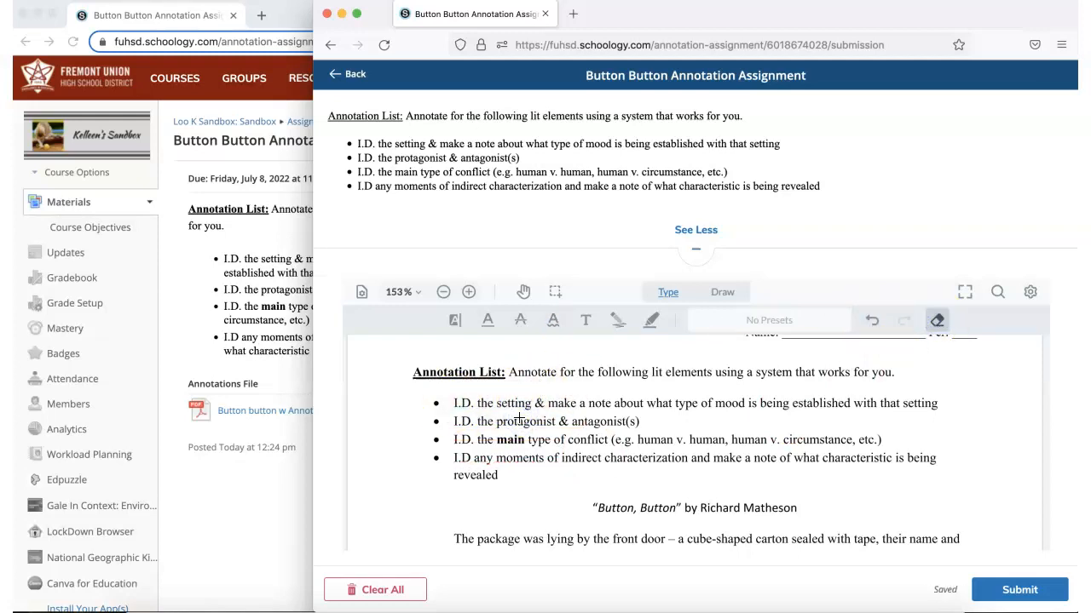
Step: Insert a free text box below Comprehension Question 1 on page 7 of the document
{"action": "scroll", "coordinate": [613, 401], "scroll_direction": "down", "scroll_amount": 15}
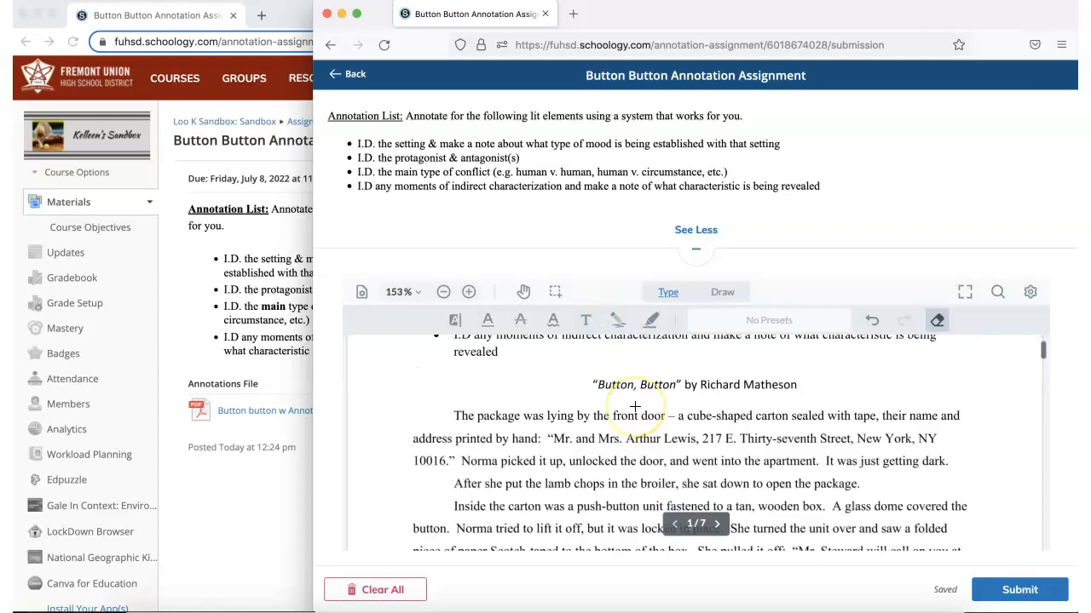
{"action": "scroll", "coordinate": [635, 406], "scroll_direction": "down", "scroll_amount": 20}
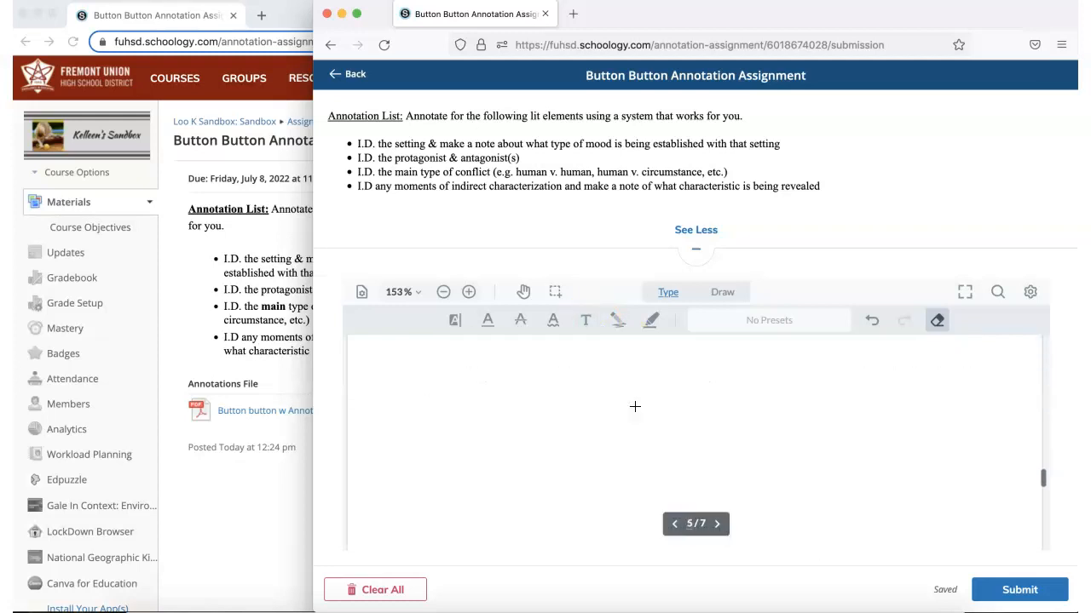
{"action": "scroll", "coordinate": [634, 406], "scroll_direction": "down", "scroll_amount": 20}
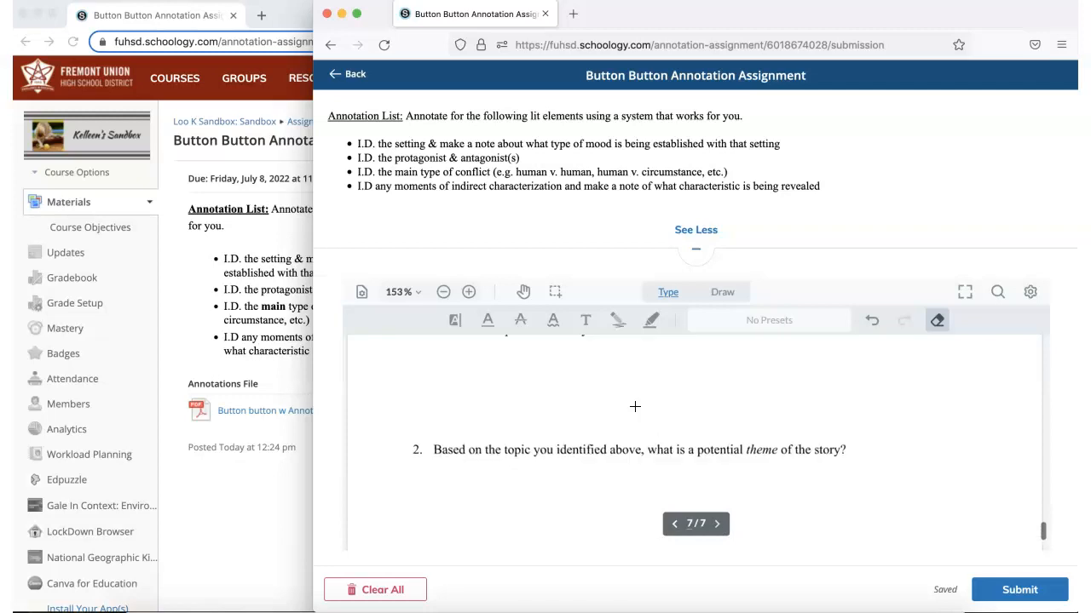
{"action": "scroll", "coordinate": [635, 407], "scroll_direction": "up", "scroll_amount": 3}
{"action": "scroll", "coordinate": [634, 407], "scroll_direction": "down", "scroll_amount": 1}
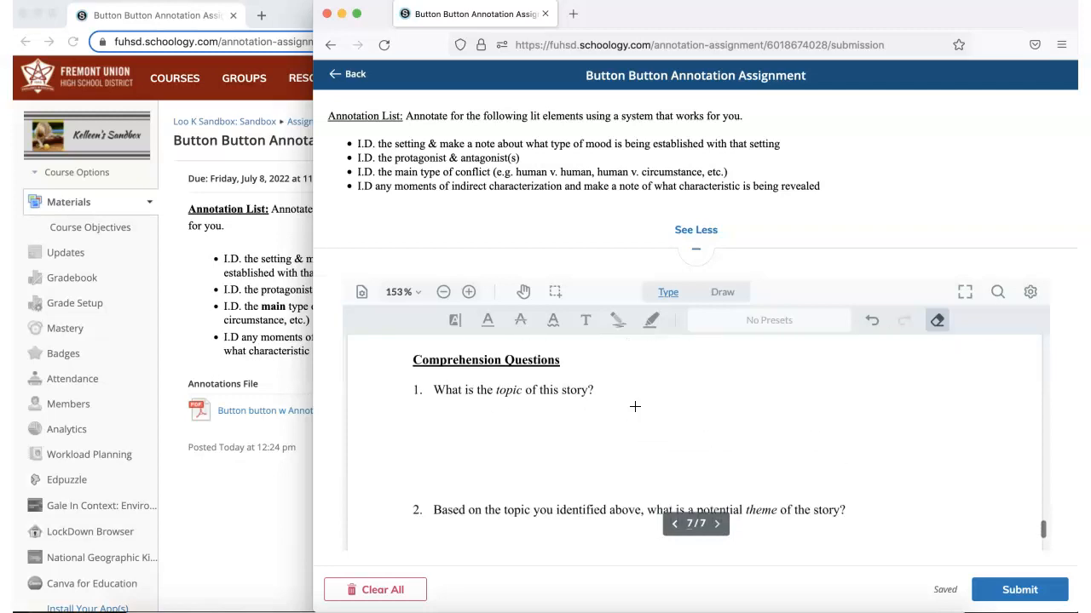
{"action": "left_click", "coordinate": [586, 321]}
{"action": "left_click", "coordinate": [440, 402]}
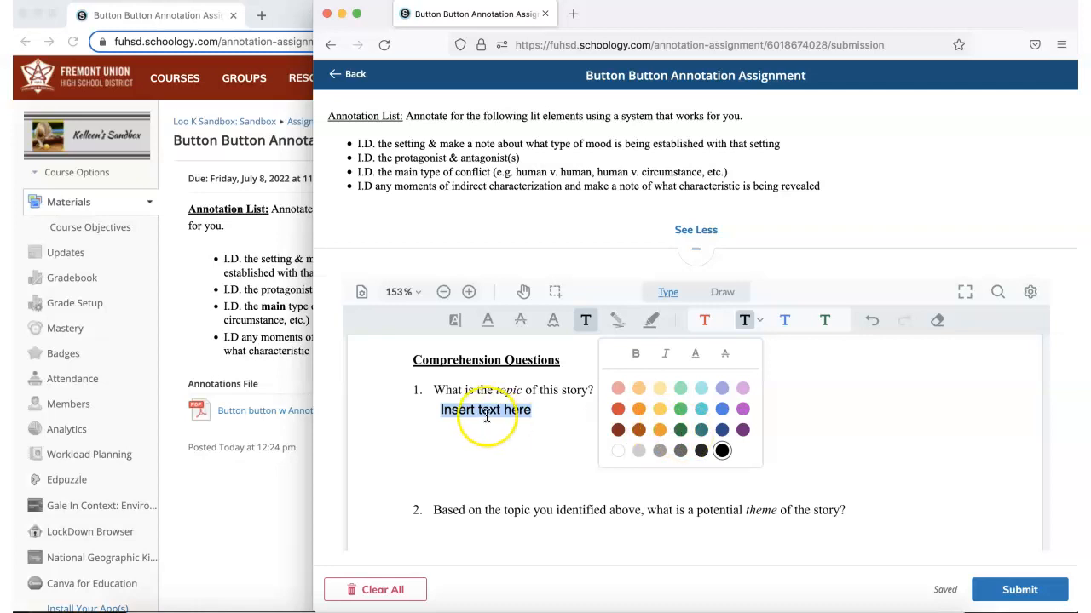
Step: Replace the text box placeholder under question 1 with the answer "Greed"
{"action": "scroll", "coordinate": [486, 414], "scroll_direction": "down", "scroll_amount": 5}
{"action": "scroll", "coordinate": [486, 414], "scroll_direction": "up", "scroll_amount": 3}
{"action": "scroll", "coordinate": [487, 415], "scroll_direction": "up", "scroll_amount": 3}
{"action": "scroll", "coordinate": [487, 416], "scroll_direction": "down", "scroll_amount": 2}
{"action": "left_click", "coordinate": [490, 409]}
{"action": "triple_click", "coordinate": [490, 409]}
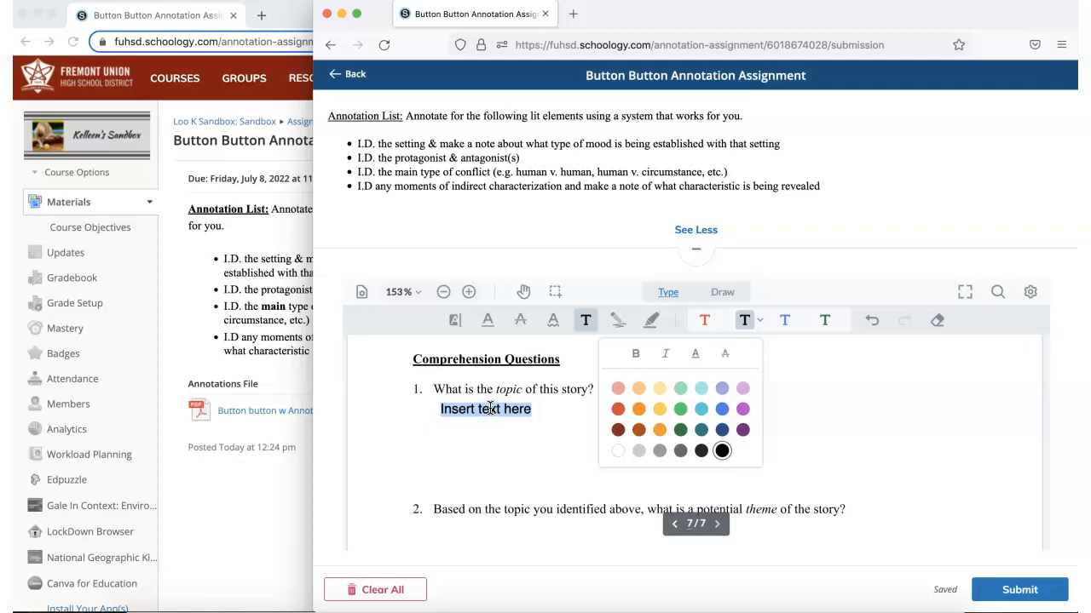
{"action": "type", "text": "Greed"}
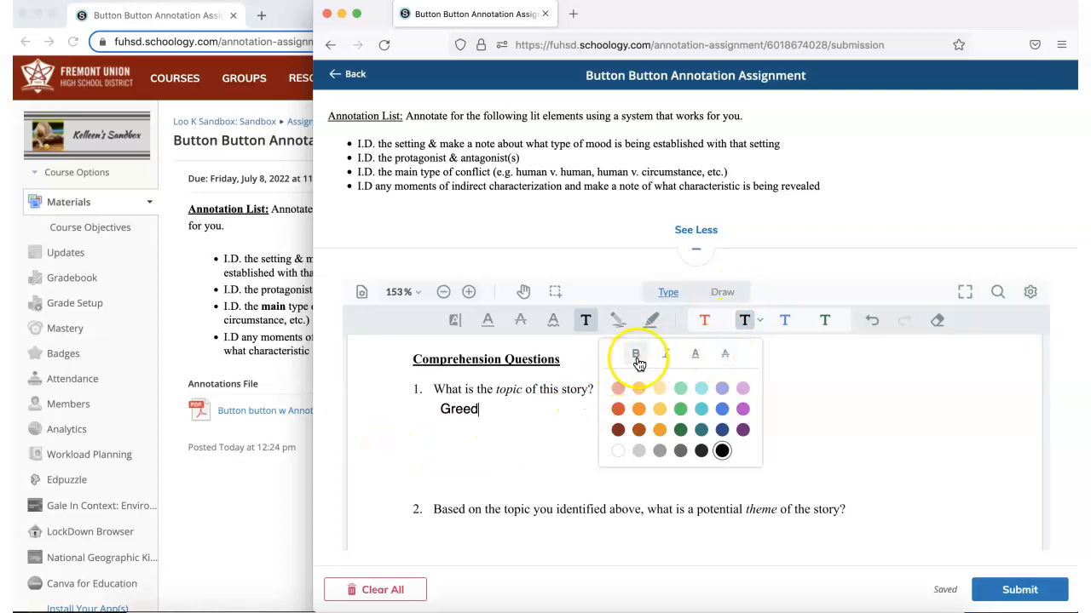
{"action": "left_click", "coordinate": [400, 446]}
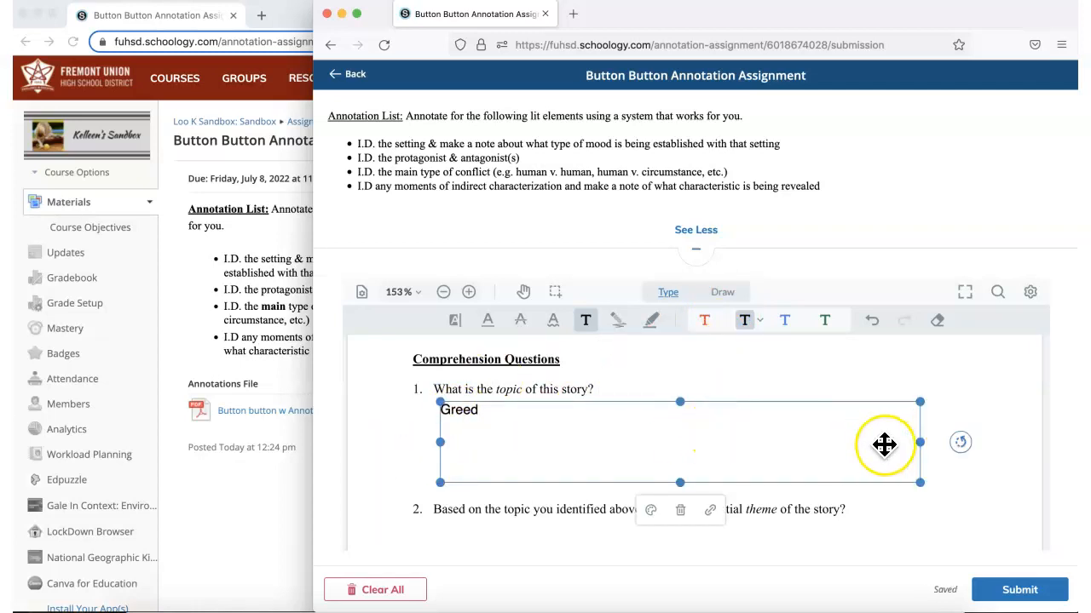
Step: Examine the Greed text box's style options, including its font, size, alignment and colour settings
{"action": "left_click", "coordinate": [652, 507]}
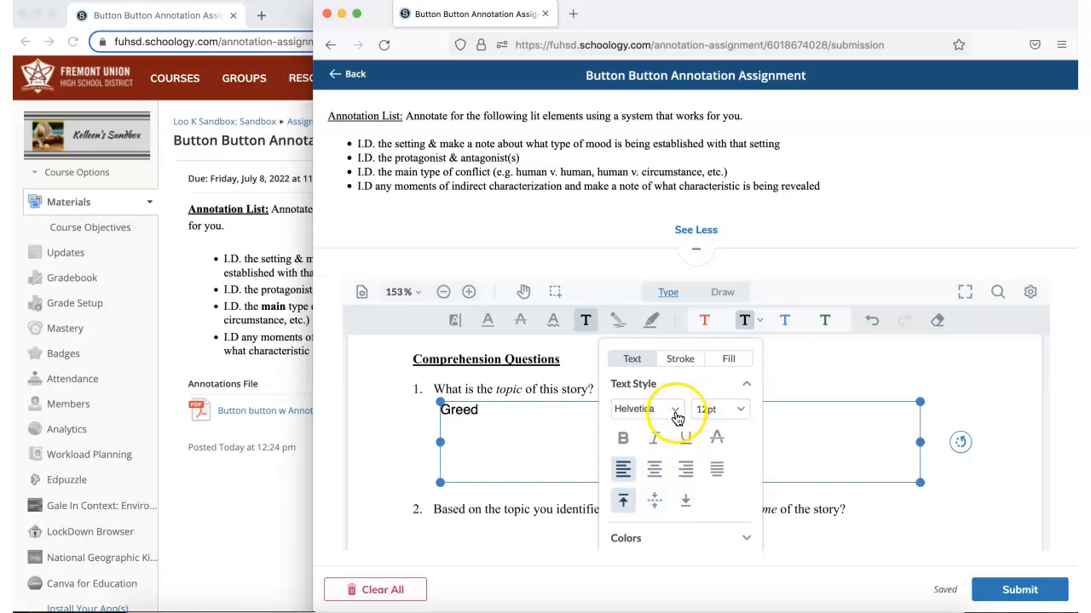
{"action": "left_click", "coordinate": [747, 537]}
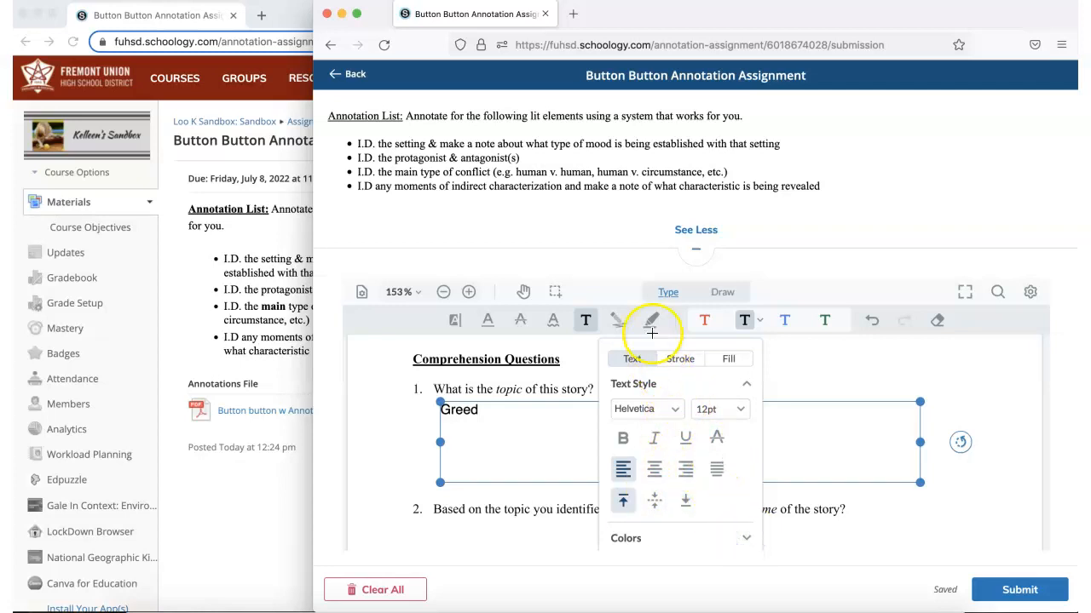
{"action": "left_click", "coordinate": [404, 435]}
{"action": "left_click", "coordinate": [469, 444]}
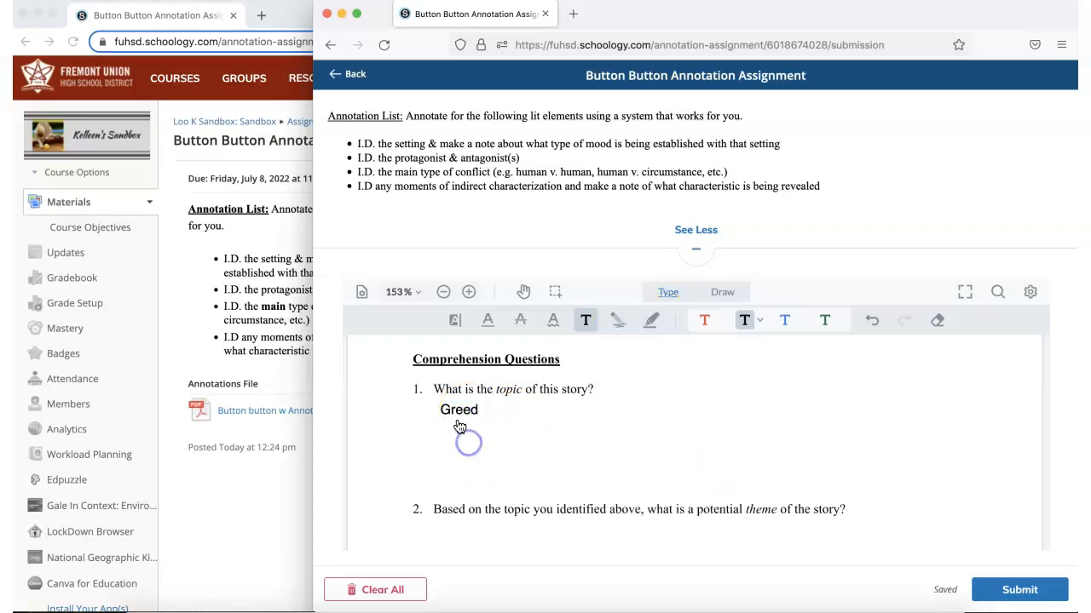
Step: Select the Greed text box and shift it slightly lower beneath question 1
{"action": "left_click", "coordinate": [450, 414]}
{"action": "mouse_move", "coordinate": [461, 406]}
{"action": "left_mouse_down"}
{"action": "mouse_move", "coordinate": [461, 438]}
{"action": "mouse_move", "coordinate": [463, 380]}
{"action": "mouse_move", "coordinate": [457, 421]}
{"action": "mouse_move", "coordinate": [457, 396]}
{"action": "left_mouse_up"}
{"action": "left_click", "coordinate": [577, 396]}
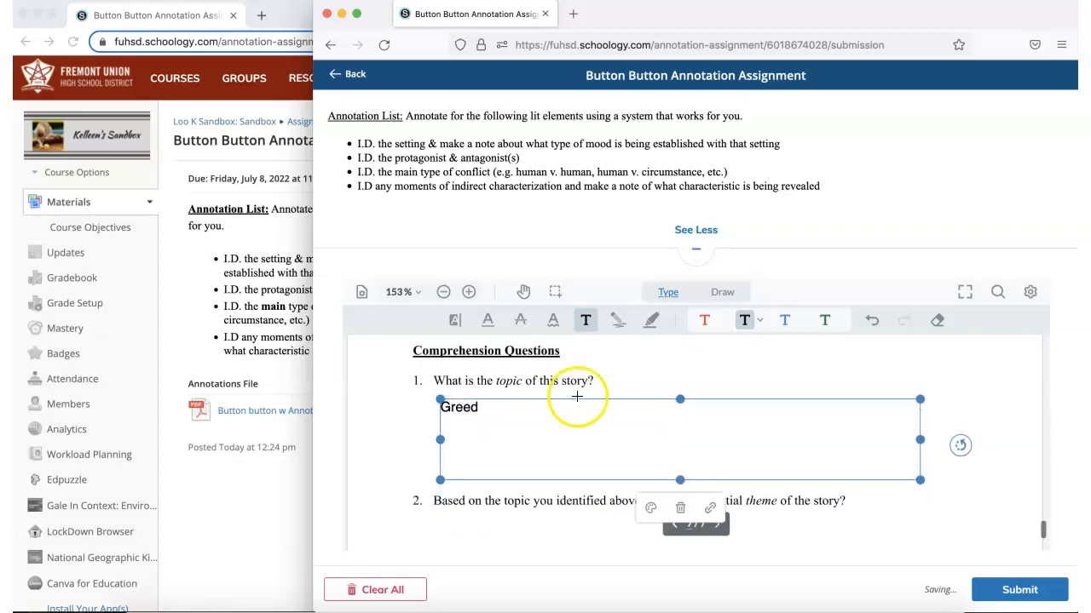
Step: Show the freehand and freehand highlight tools, and draw a red filled, cloudy-edged rectangle beside the Greed answer
{"action": "left_click", "coordinate": [623, 321]}
{"action": "left_click", "coordinate": [651, 322]}
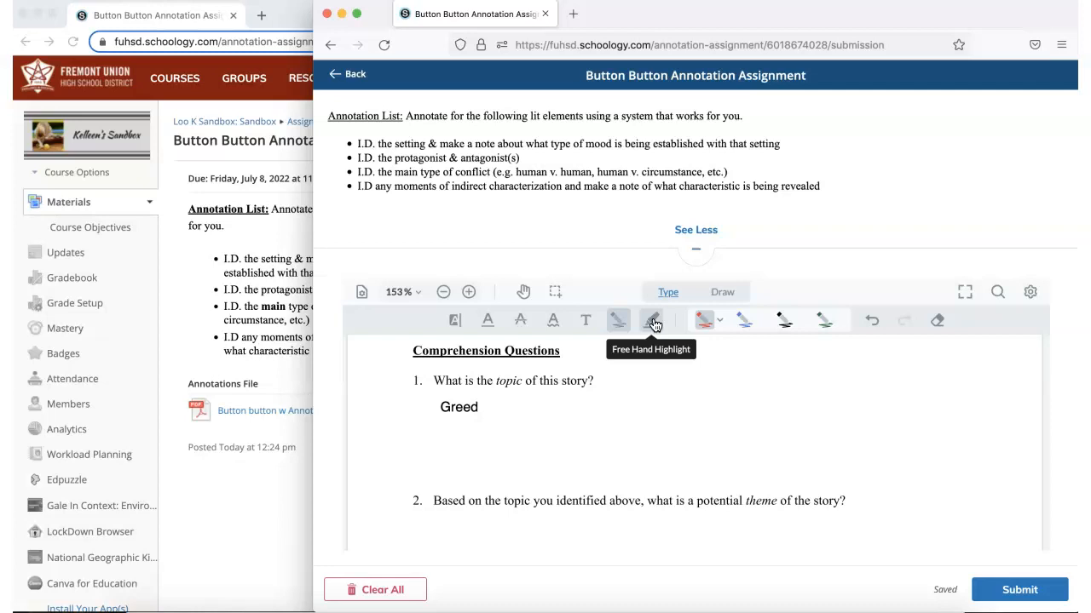
{"action": "left_click", "coordinate": [721, 293]}
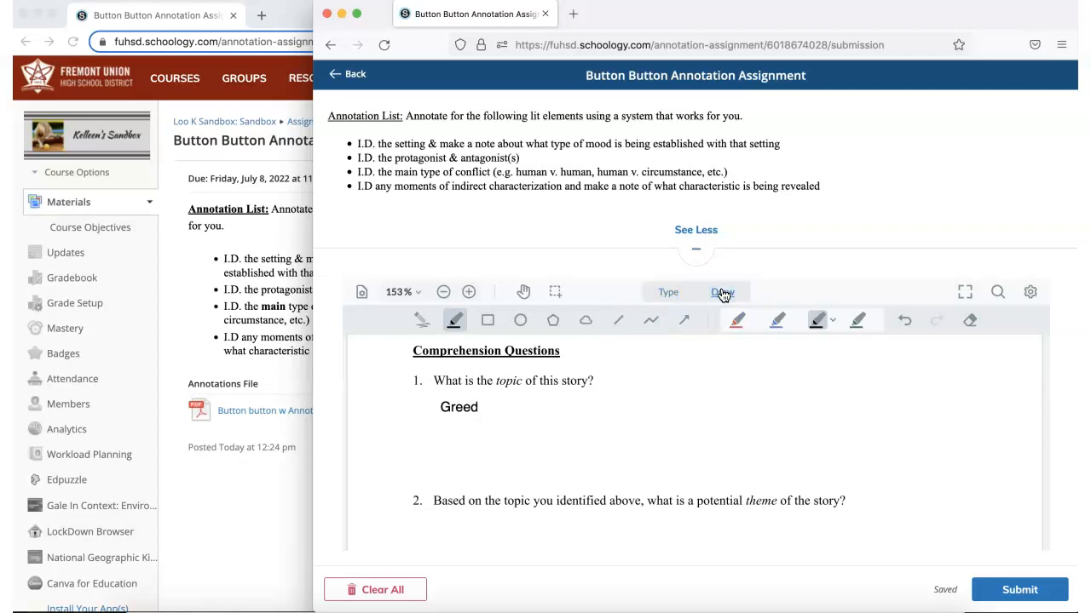
{"action": "left_click", "coordinate": [487, 319]}
{"action": "left_click_drag", "start_coordinate": [518, 398], "coordinate": [619, 449]}
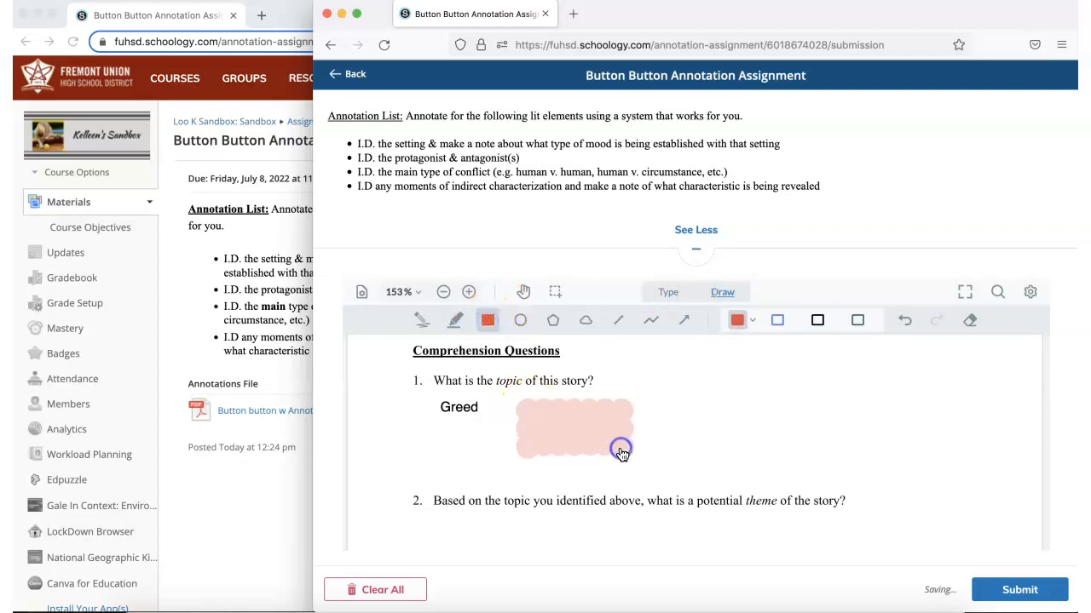
Step: Move the Greed text box down and to the right, just above question 2, and delete the red filled rectangle
{"action": "left_click", "coordinate": [609, 418]}
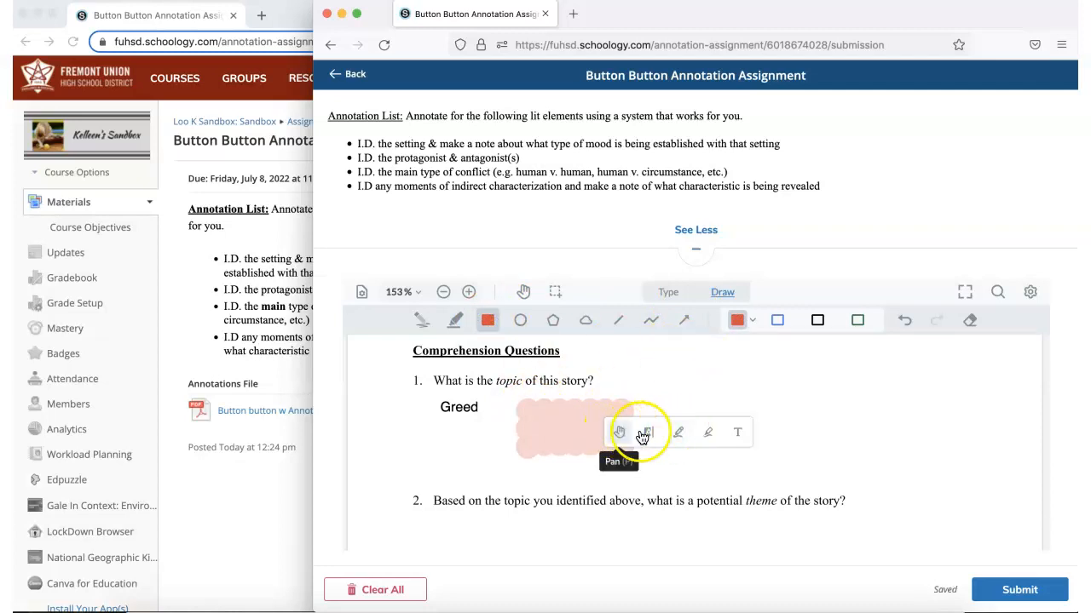
{"action": "left_click", "coordinate": [568, 400]}
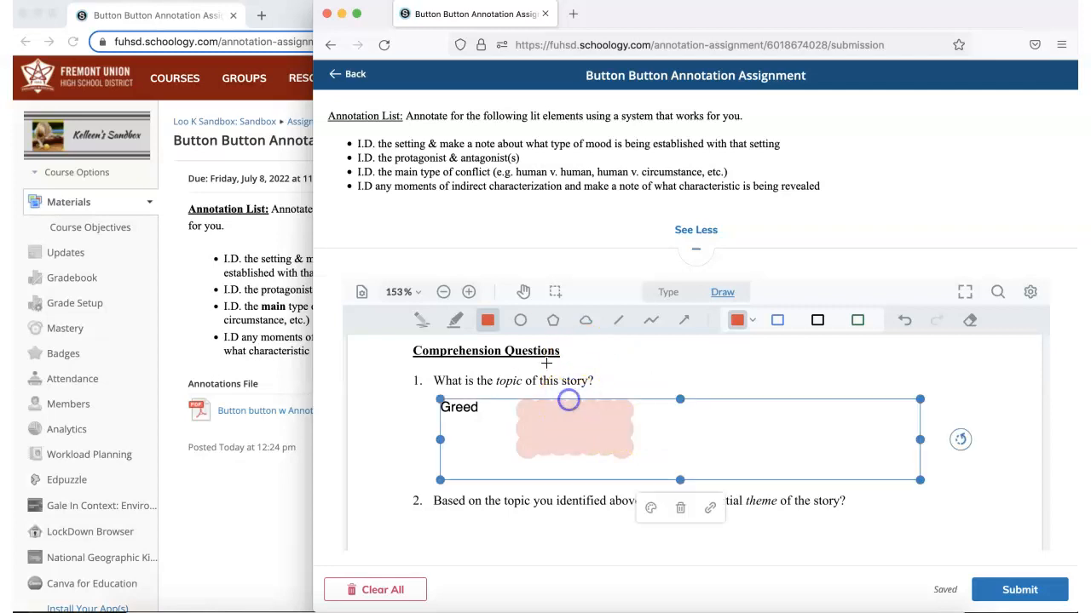
{"action": "left_click_drag", "start_coordinate": [594, 419], "coordinate": [628, 431]}
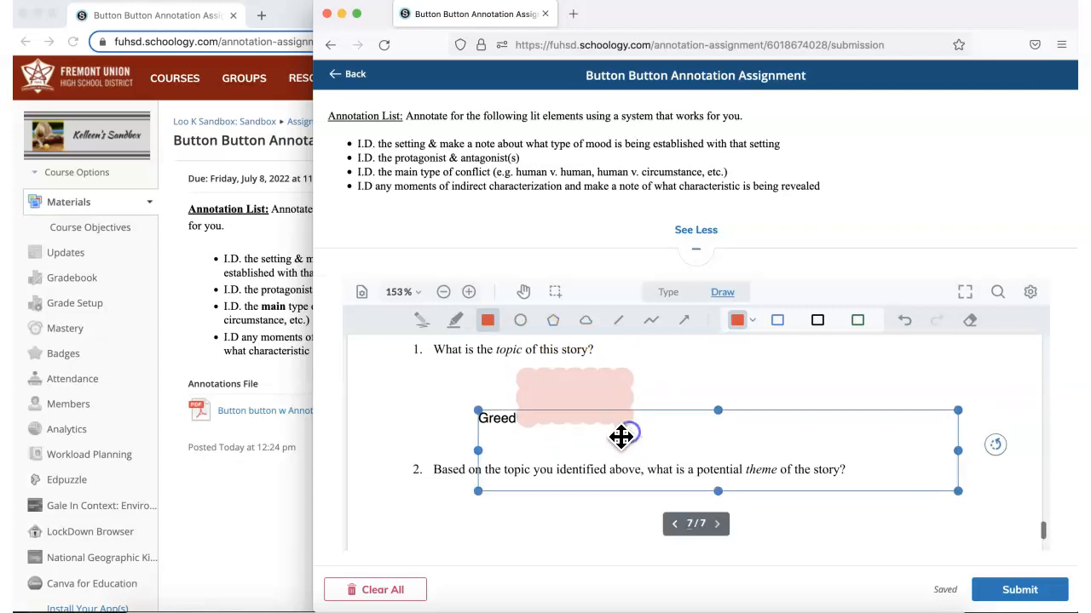
{"action": "left_click", "coordinate": [582, 390]}
{"action": "key", "text": "Delete"}
Step: Set the Rectangle tool to no fill and Solid style, and draw a red outlined rectangle to the right of Greed
{"action": "left_click", "coordinate": [518, 321]}
{"action": "left_click", "coordinate": [488, 320]}
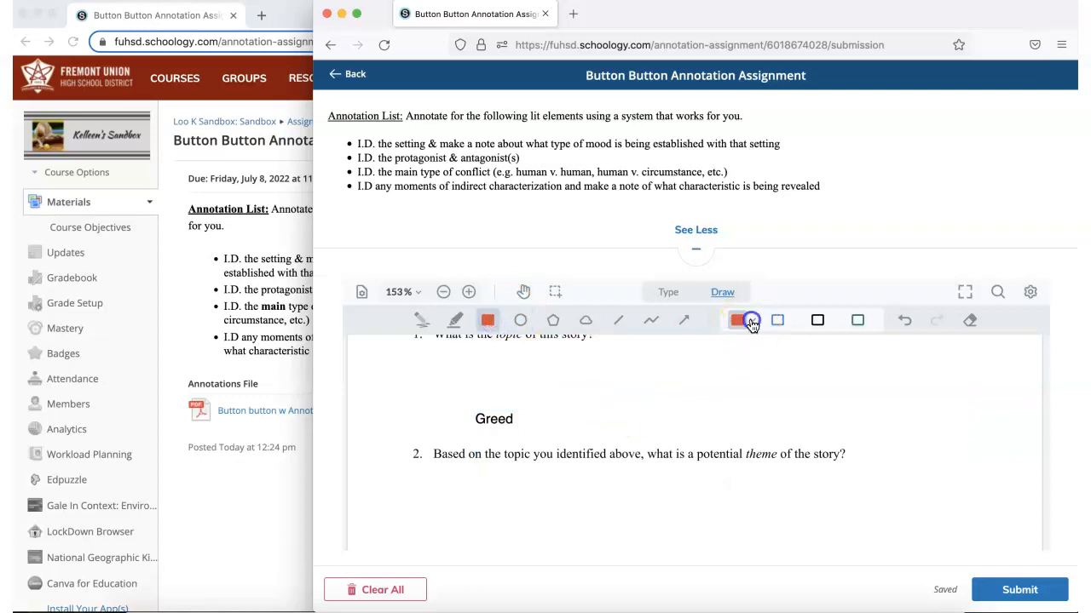
{"action": "left_click", "coordinate": [741, 320]}
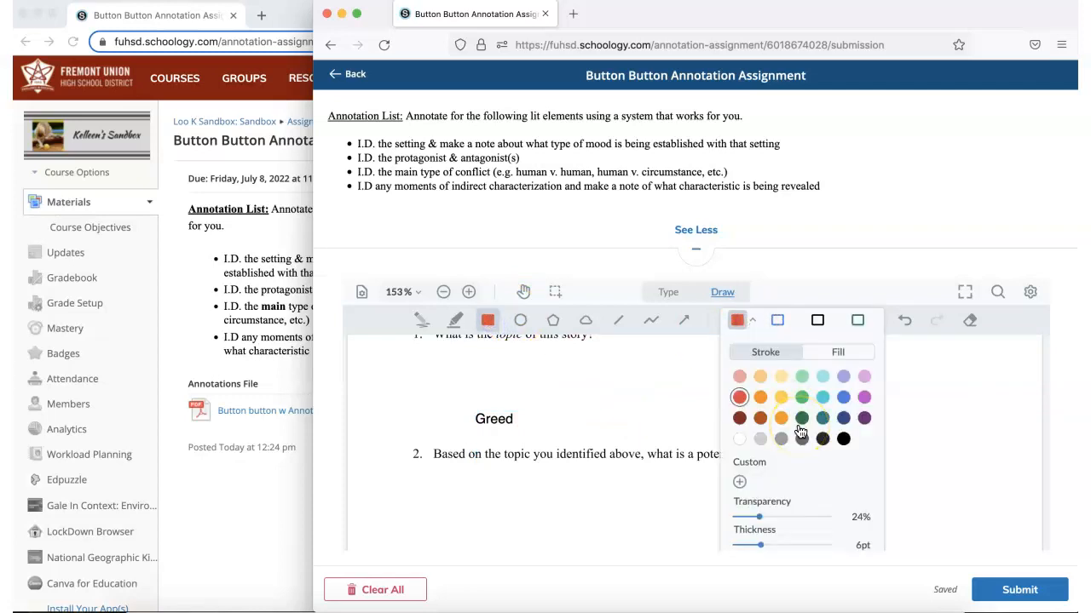
{"action": "left_click", "coordinate": [836, 352]}
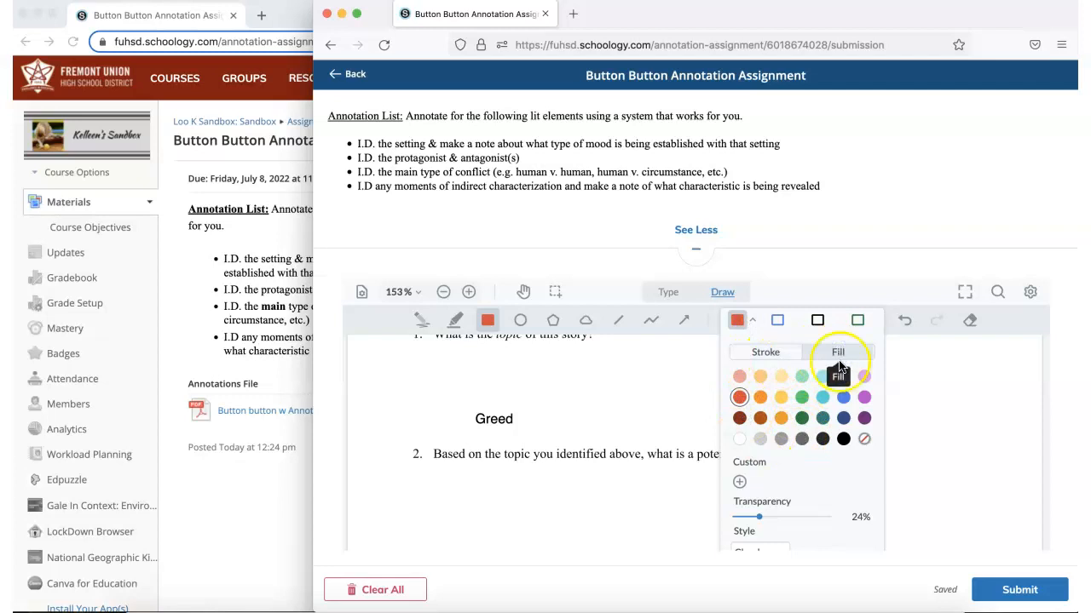
{"action": "left_click", "coordinate": [864, 440]}
{"action": "left_click", "coordinate": [775, 546]}
{"action": "left_click", "coordinate": [758, 538]}
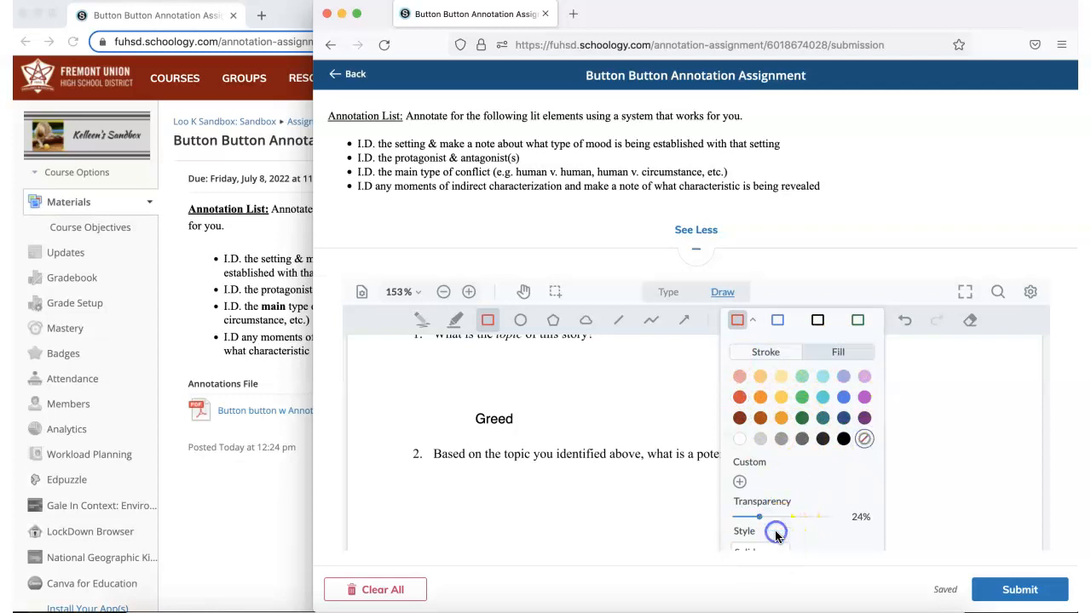
{"action": "left_click_drag", "start_coordinate": [586, 369], "coordinate": [686, 422]}
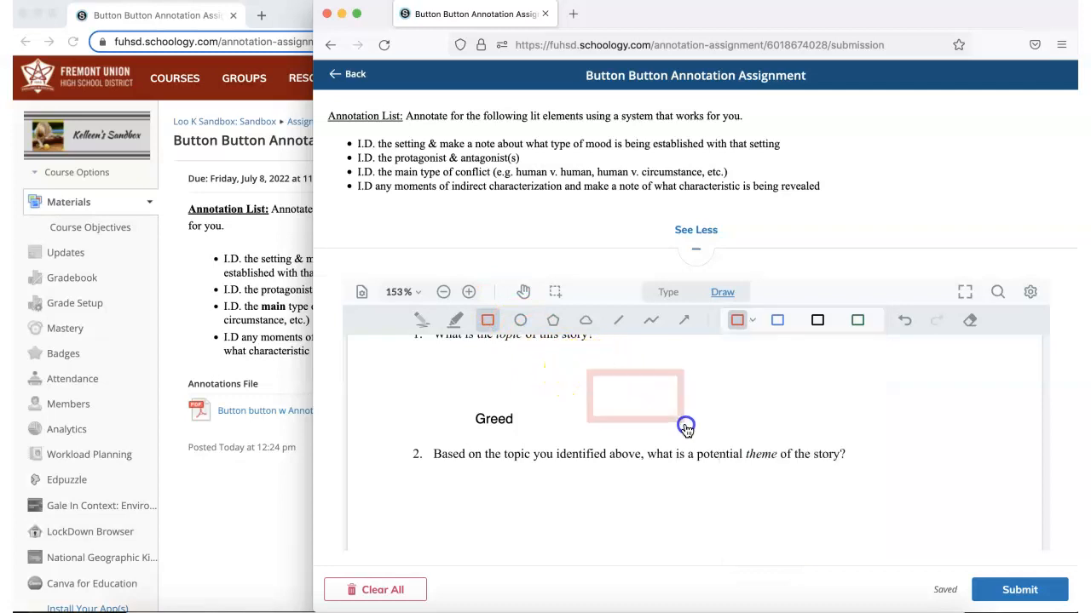
{"action": "left_click", "coordinate": [749, 322]}
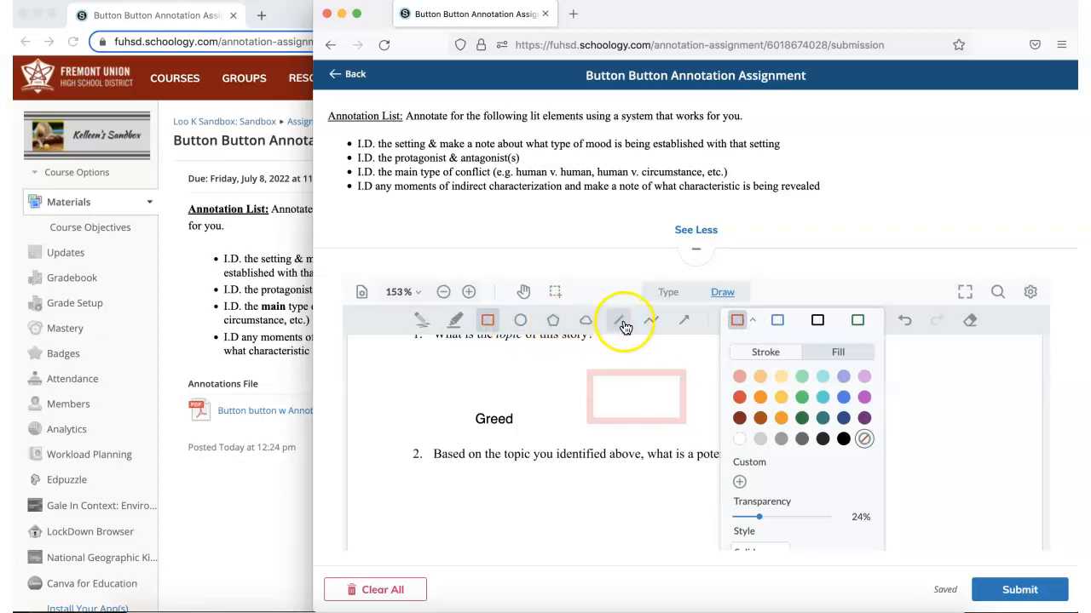
{"action": "left_click", "coordinate": [709, 352]}
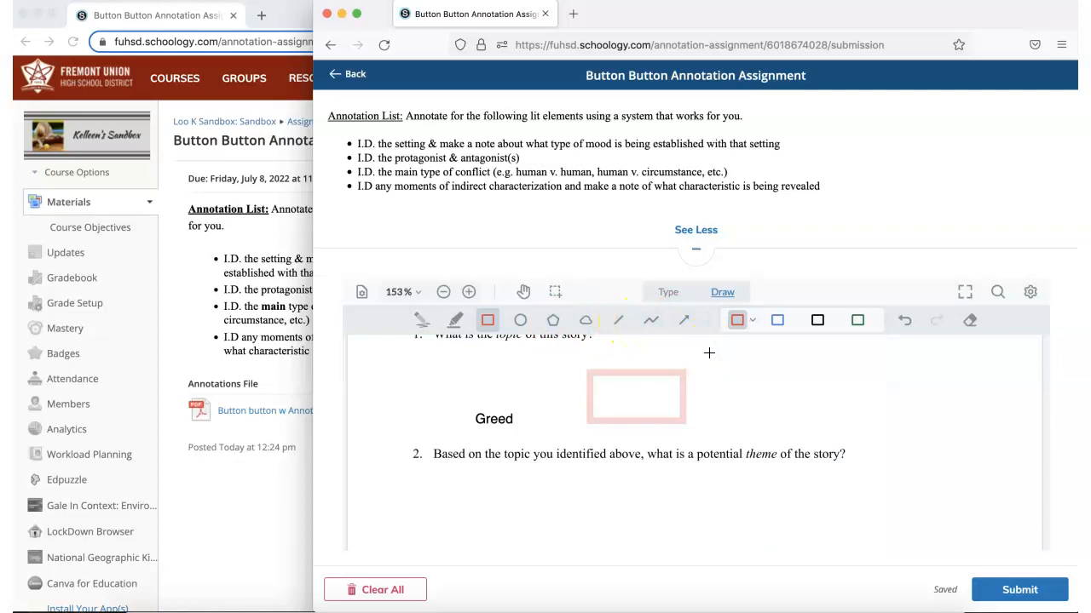
Step: Submit the annotated assignment as the student, and submit it a second time from the reopened document
{"action": "left_click", "coordinate": [1022, 594]}
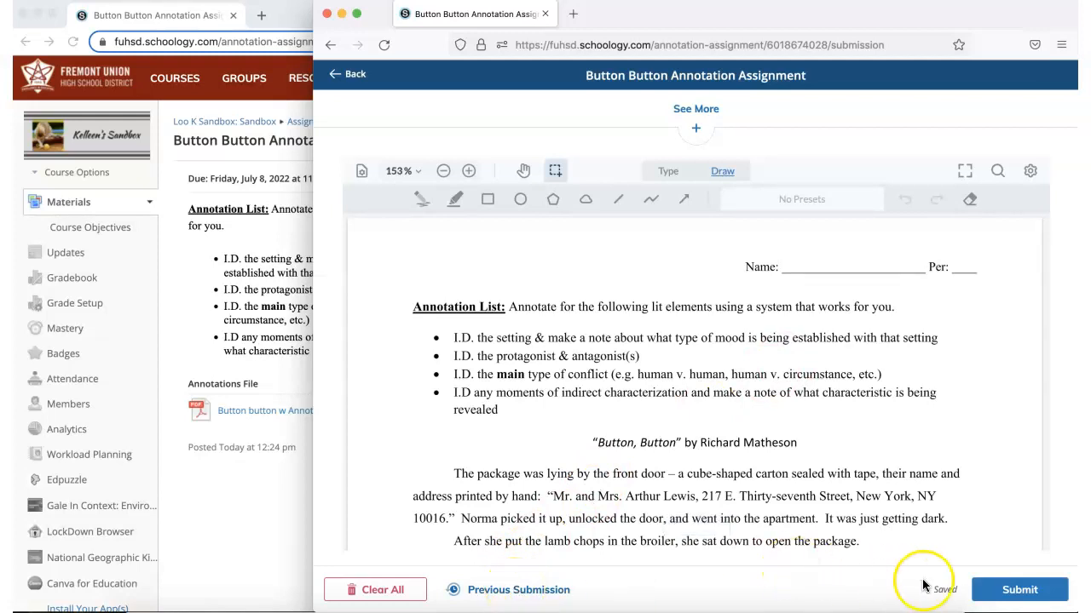
{"action": "left_click", "coordinate": [1007, 596]}
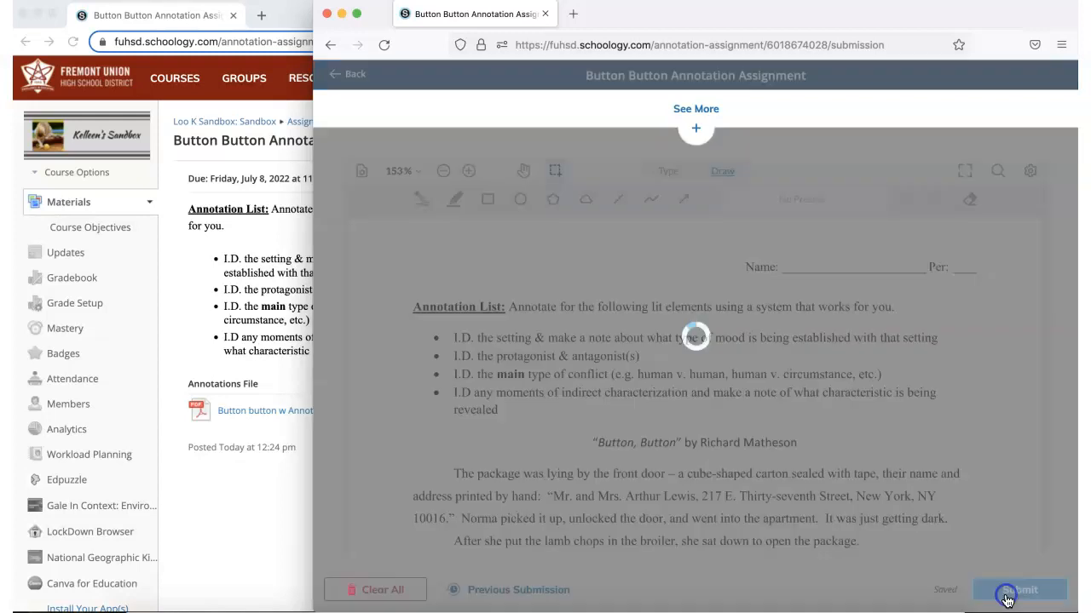